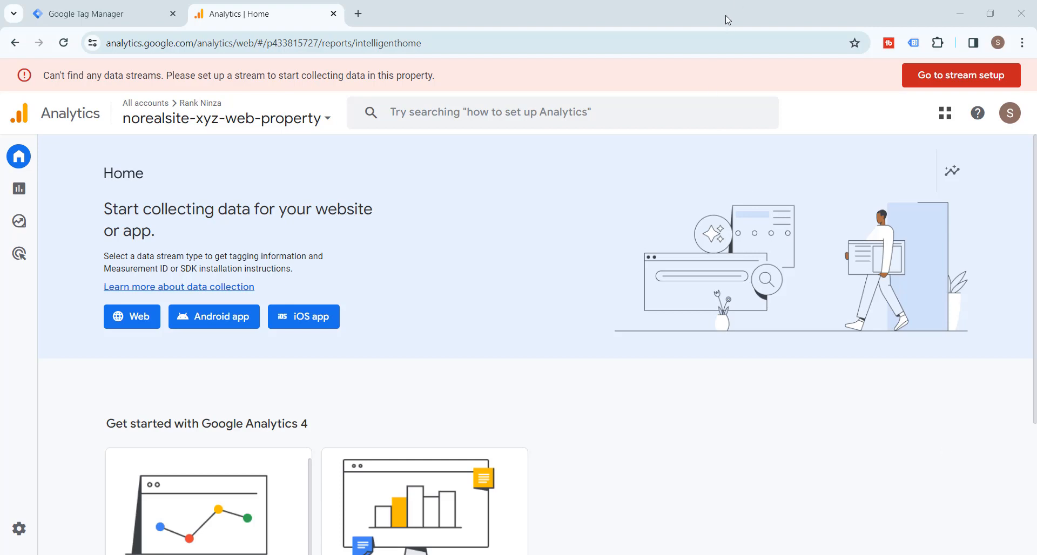
Open the norealsite.xyz demo store in a new browser tab
left_click(358, 14)
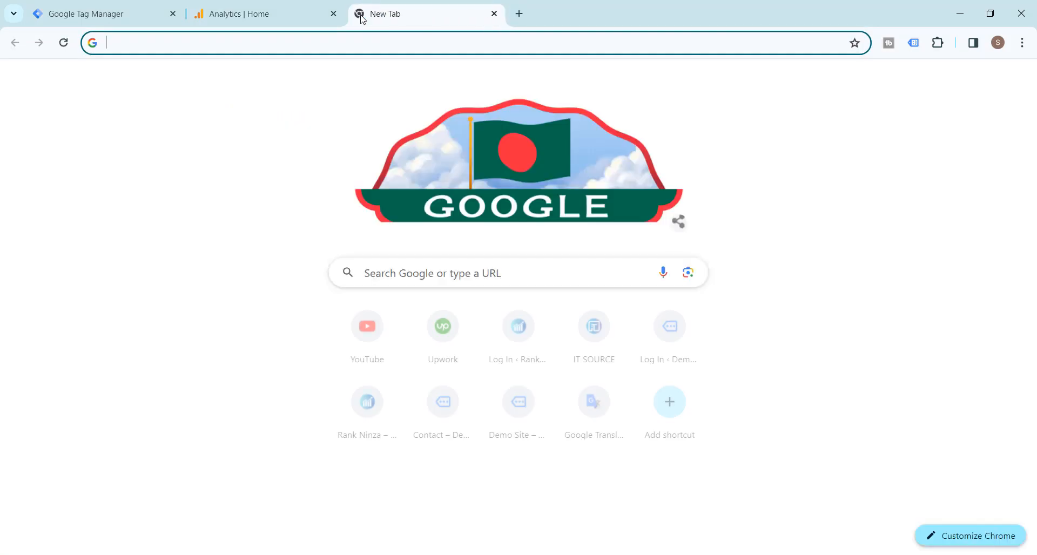
type("norealsite.xyz")
key("Return")
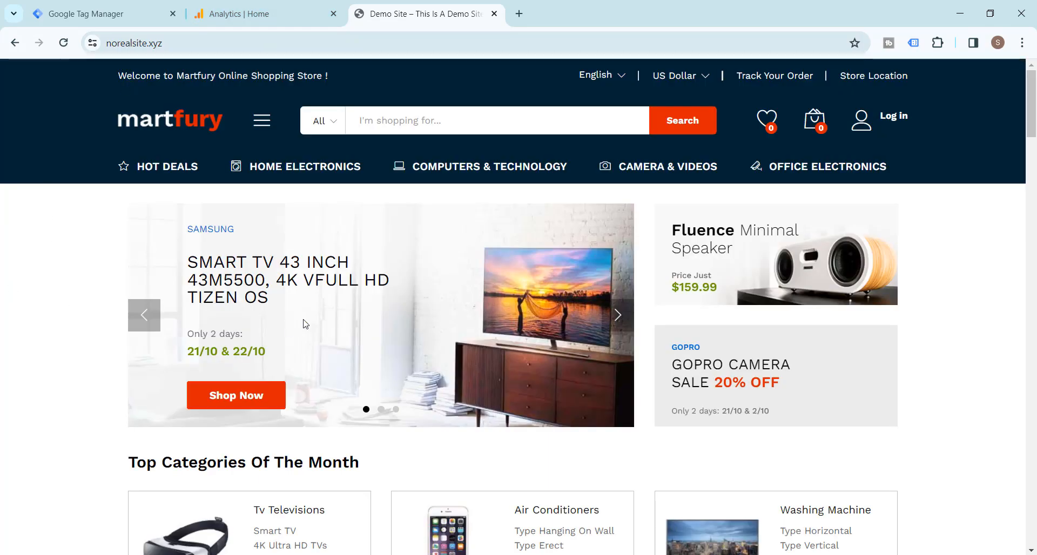
Look through the demo store's home page, including its banners, product categories, daily deals and best sellers
scroll(303, 322, "down", 9)
scroll(305, 323, "down", 5)
scroll(304, 323, "up", 14)
scroll(79, 281, "down", 4)
scroll(79, 280, "down", 14)
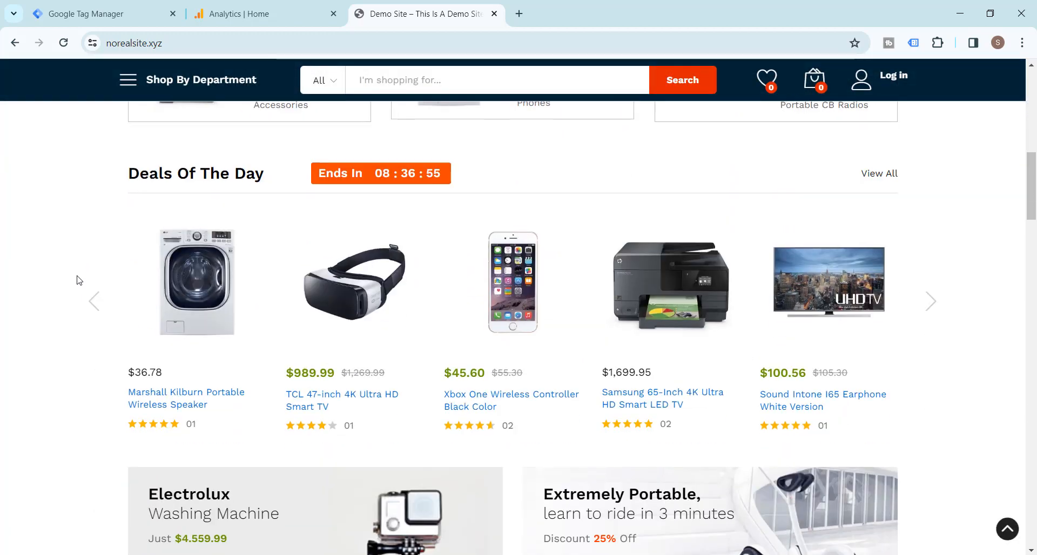
scroll(79, 275, "up", 17)
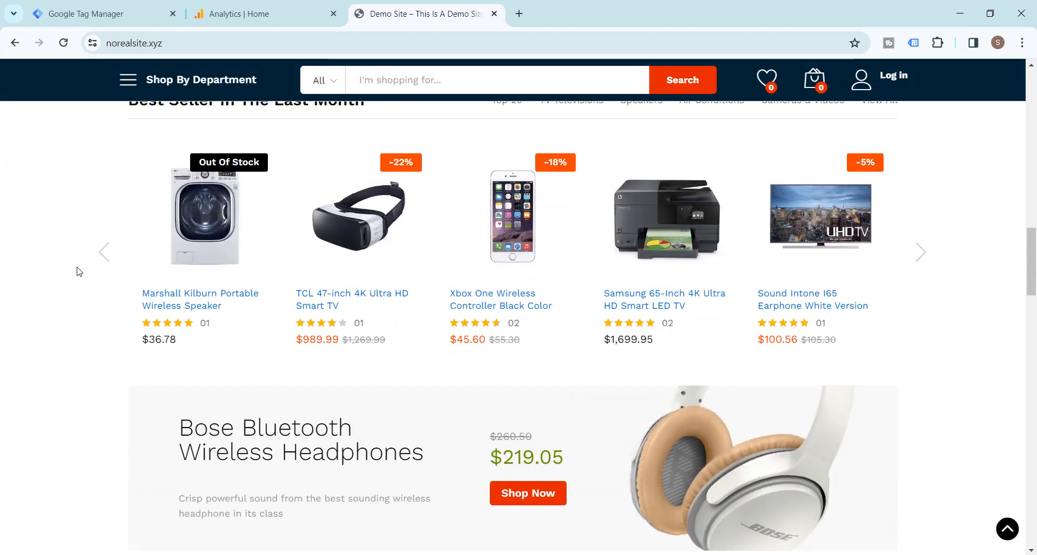
scroll(79, 271, "up", 6)
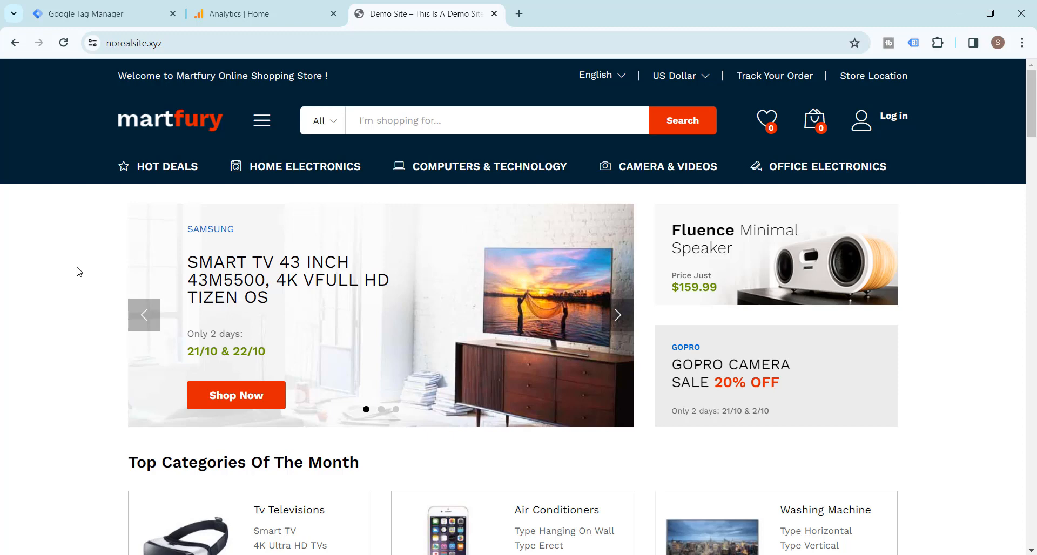
scroll(80, 271, "down", 12)
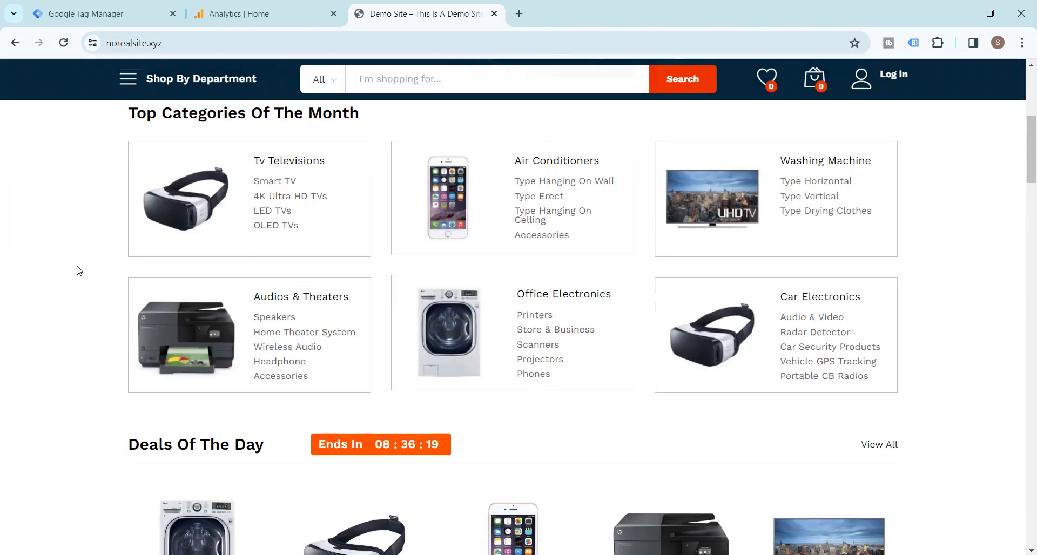
left_click(230, 14)
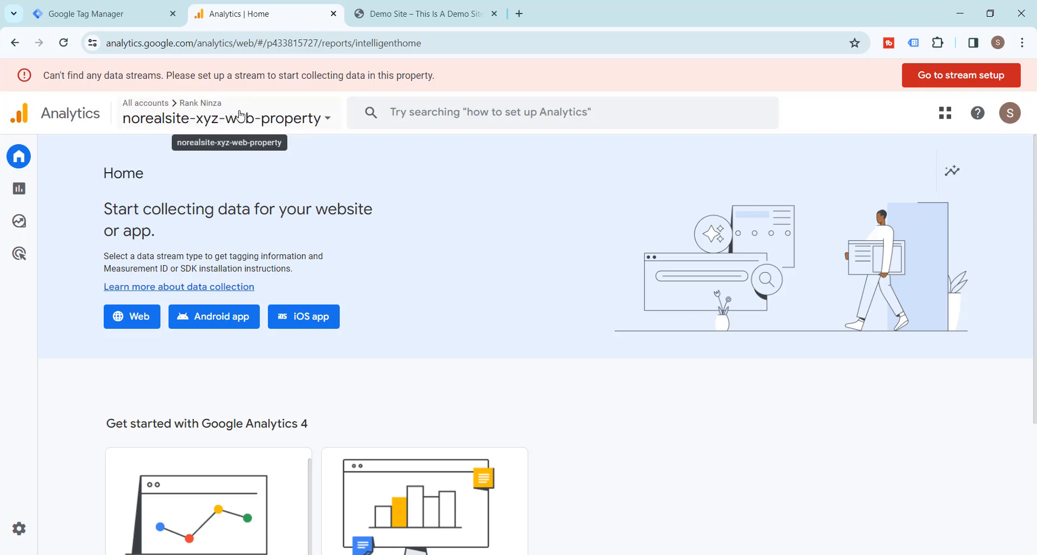
left_click(401, 16)
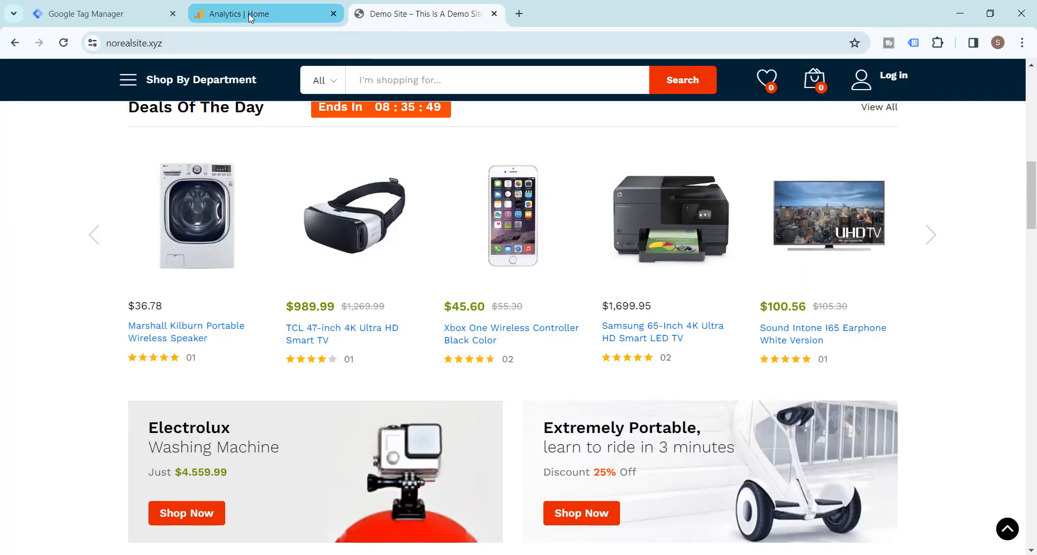
mouse_move(250, 17)
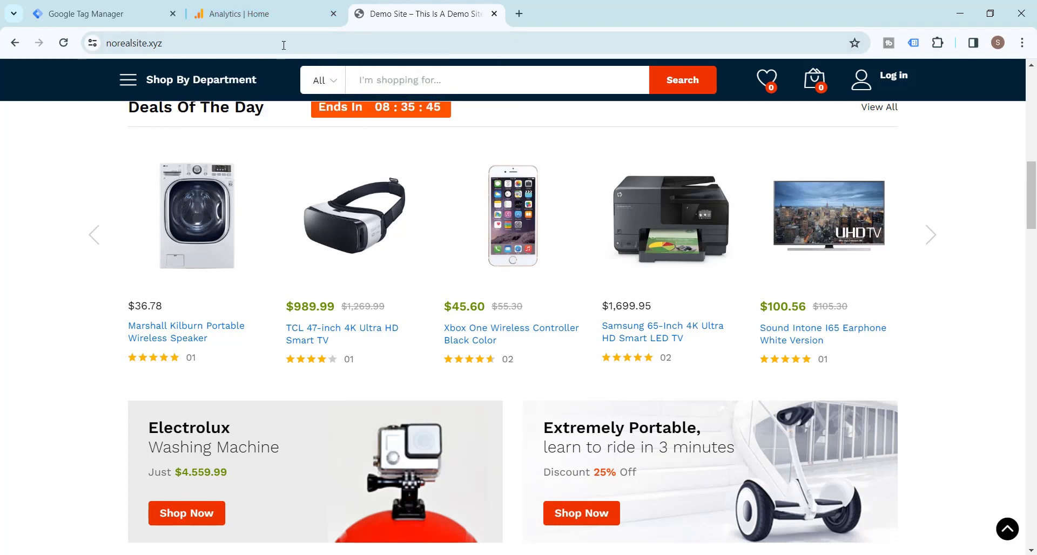
Switch to Google Analytics, begin a web data stream, and insert the demo store's copied address as the website URL
left_click(270, 17)
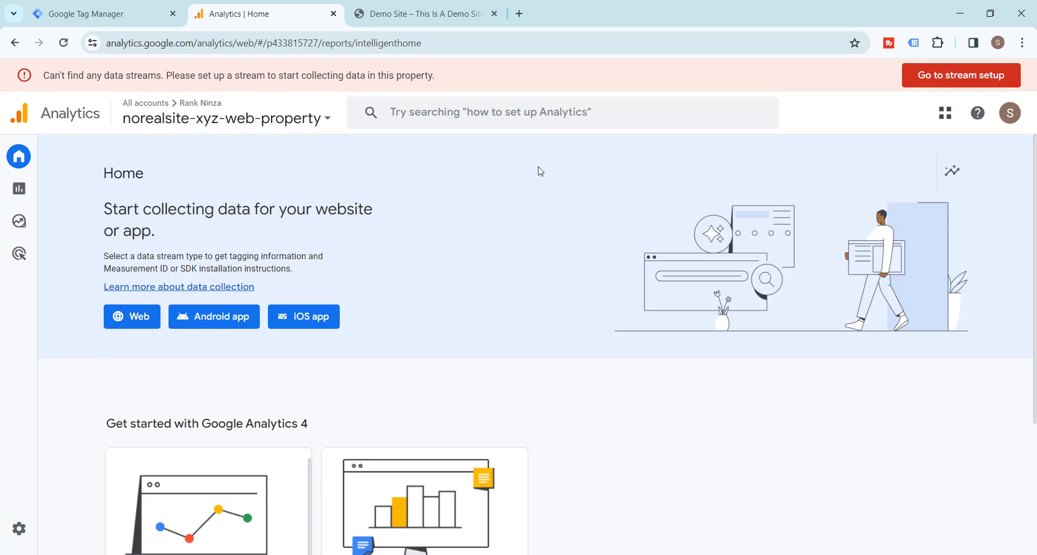
left_click(127, 323)
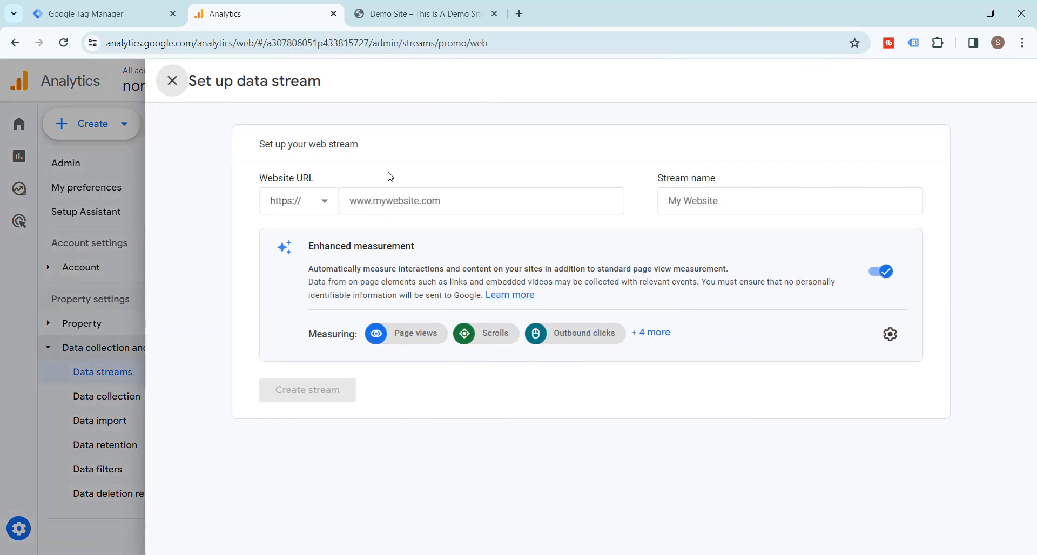
left_click(385, 199)
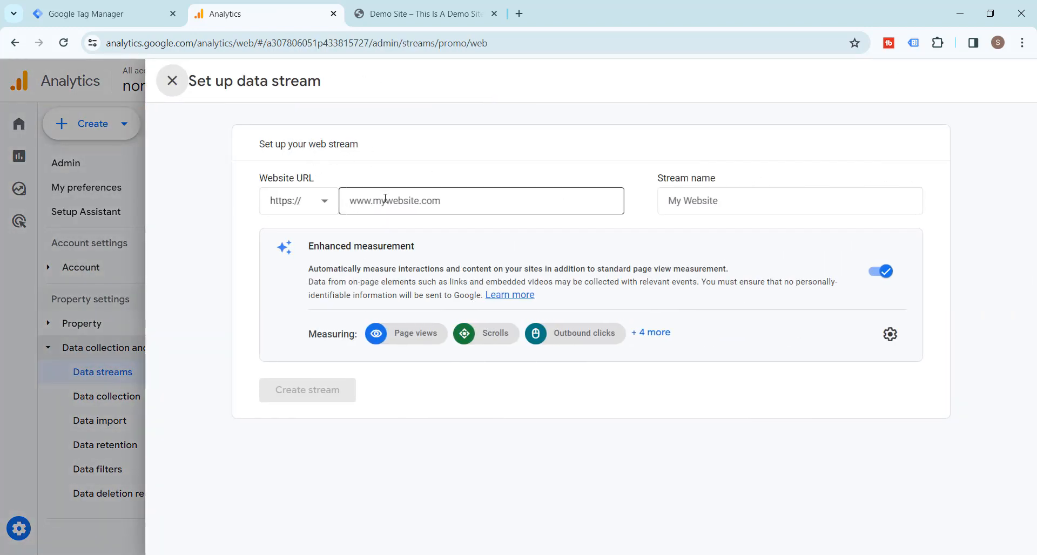
left_click(421, 13)
left_click(175, 46)
key("ctrl+c")
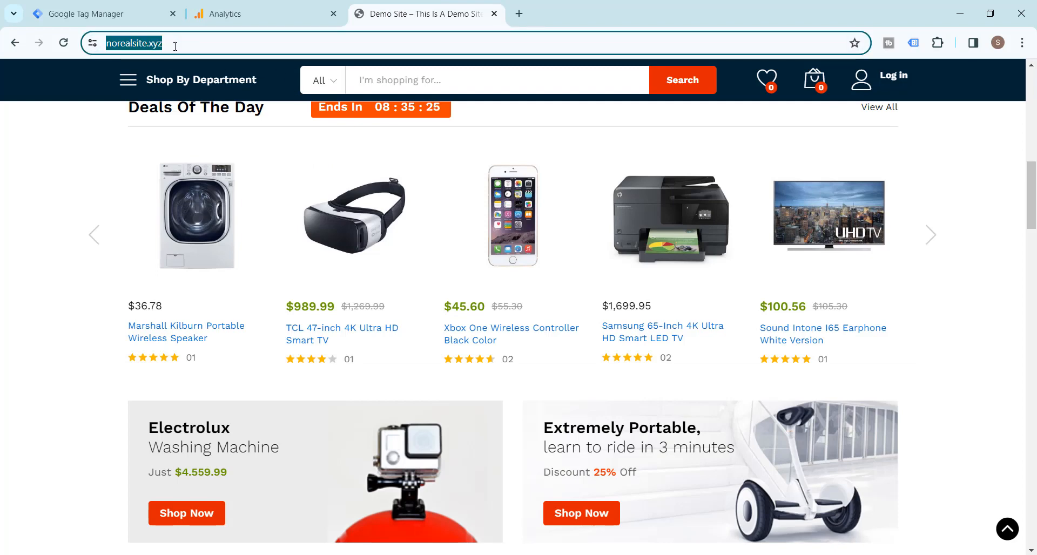
left_click(259, 13)
left_click(382, 193)
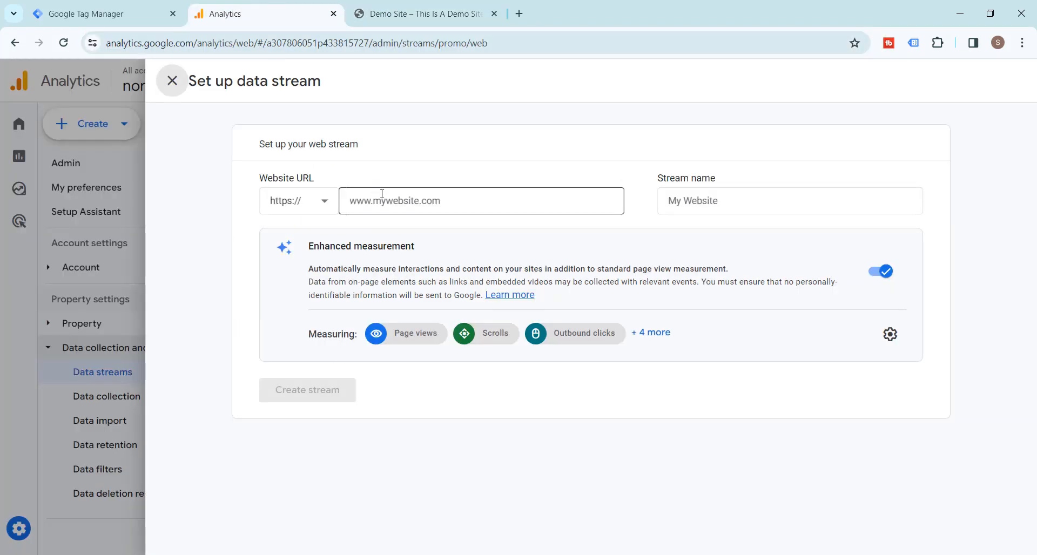
key("ctrl+v")
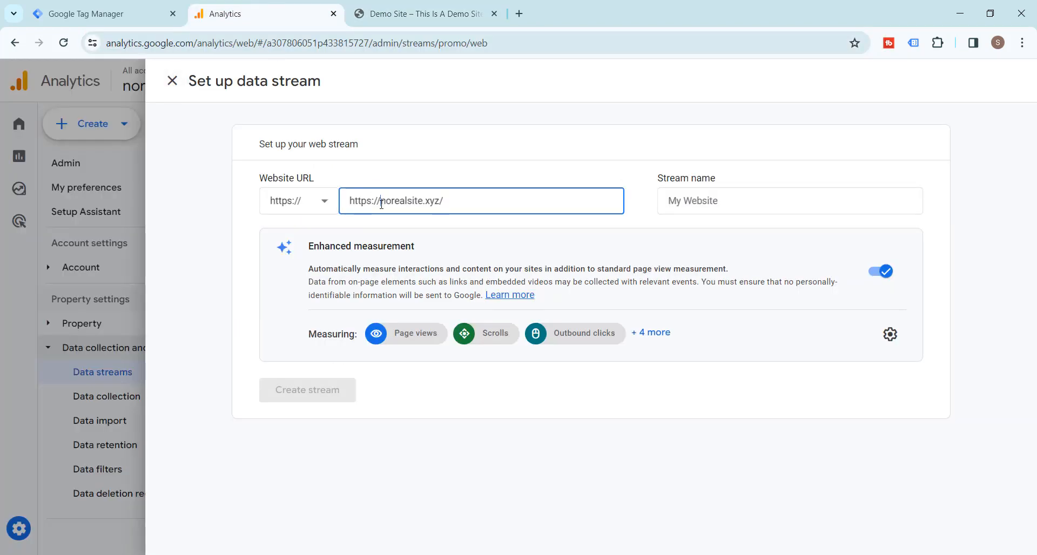
left_click(382, 204)
key("BackSpace")
key("BackSpace")
key("BackSpace")
key("BackSpace")
key("BackSpace")
key("BackSpace")
key("BackSpace")
key("BackSpace")
left_click(447, 196)
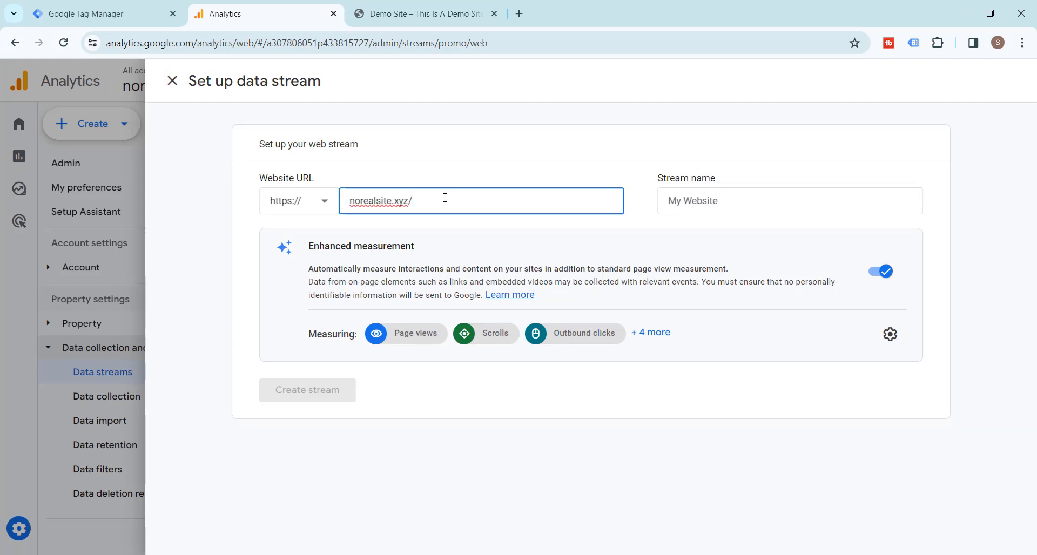
key("BackSpace")
Name the stream norealsite-xyz-stream and create it with the default enhanced measurement
left_click(723, 199)
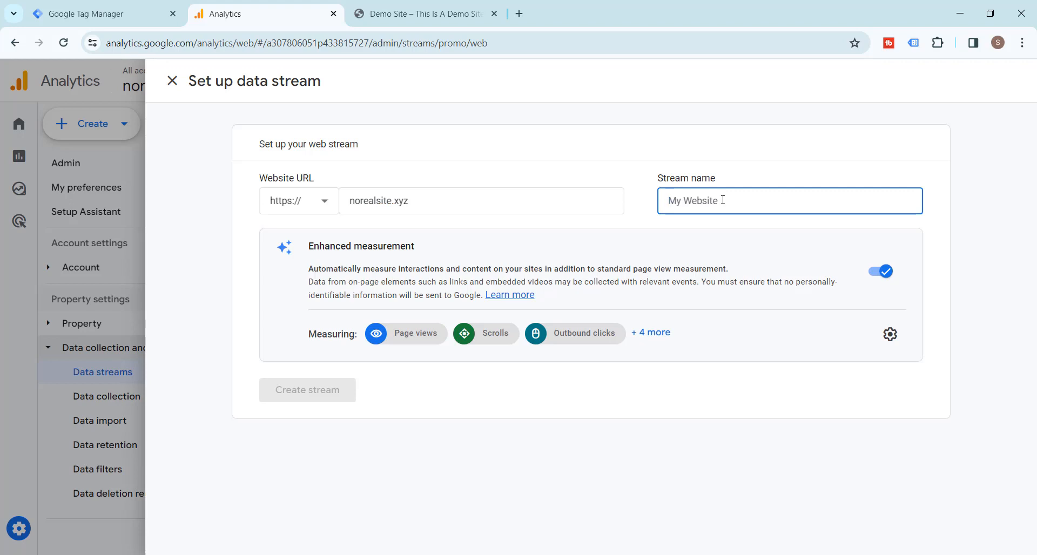
key("ctrl+v")
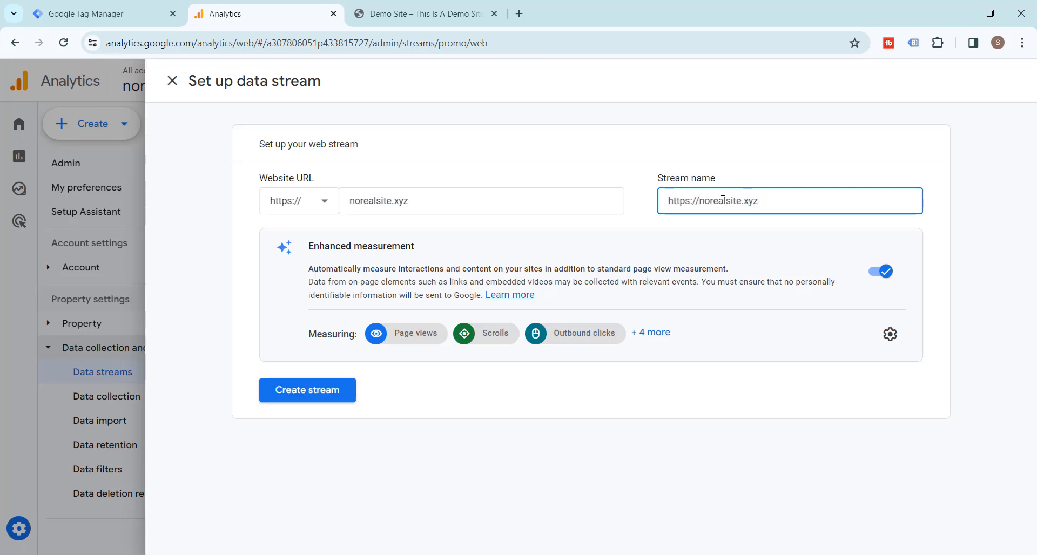
key("BackSpace")
key("BackSpace")
key("BackSpace")
key("BackSpace")
key("BackSpace")
key("BackSpace")
key("BackSpace")
key("BackSpace")
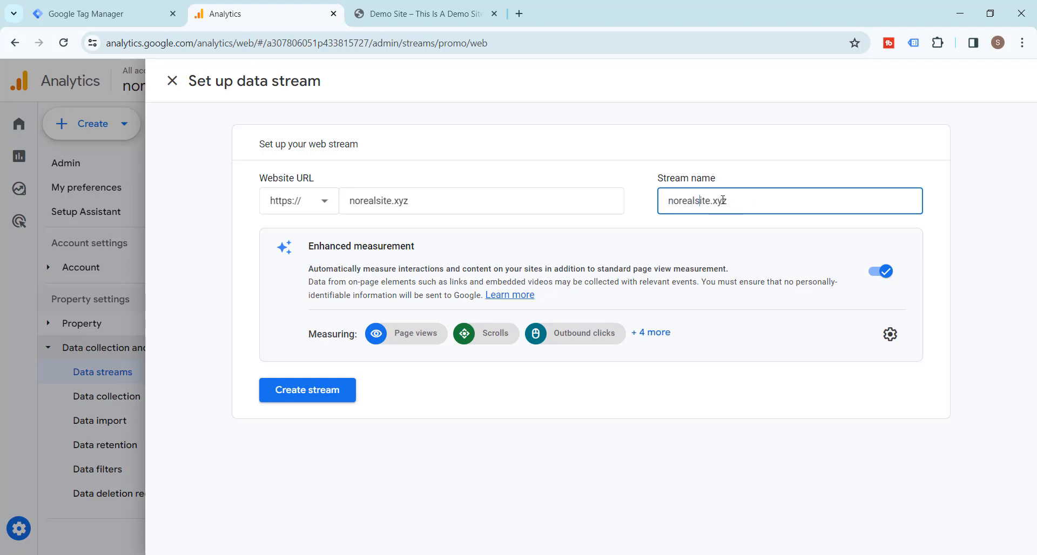
key("BackSpace")
type("-xyz-stream")
left_click(317, 392)
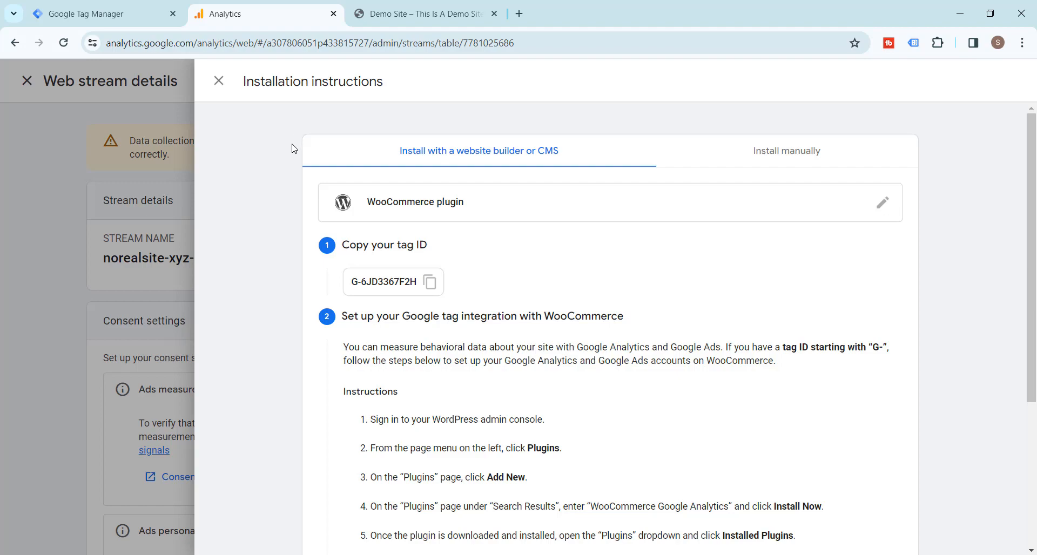
Review and close the installation instructions, then copy the new stream's measurement ID and leave its details
scroll(282, 189, "down", 4)
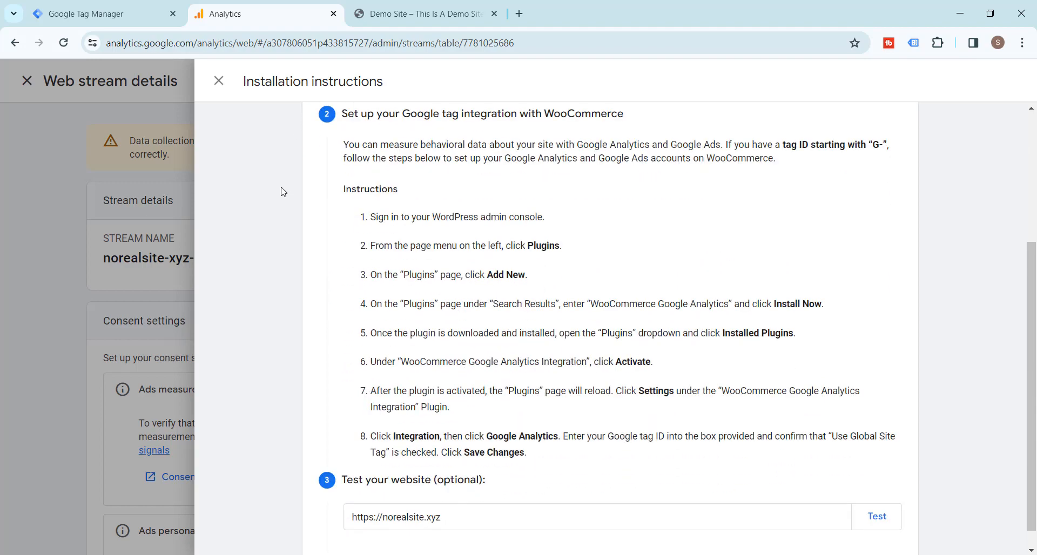
scroll(282, 189, "up", 4)
left_click(218, 81)
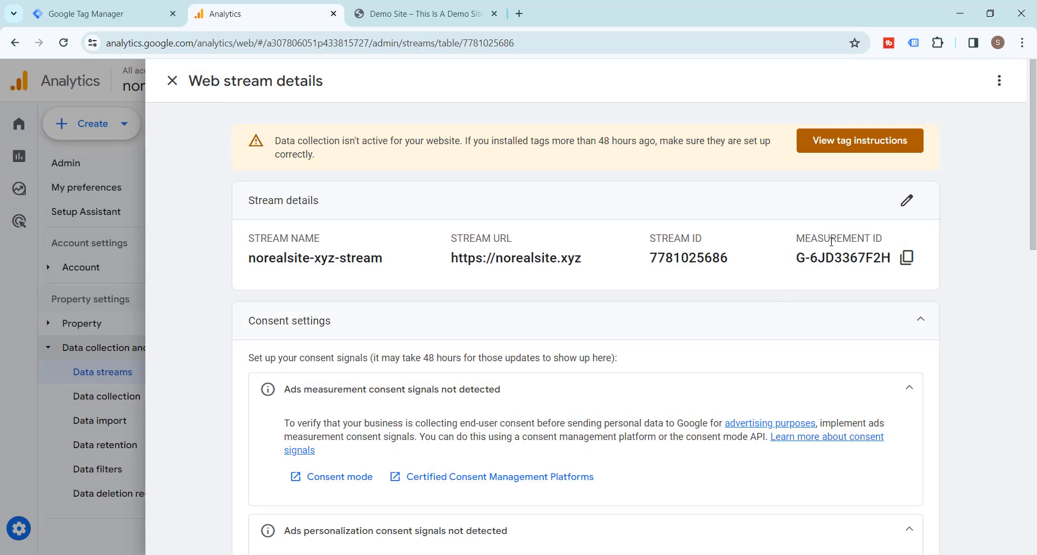
left_click(911, 263)
left_click(171, 81)
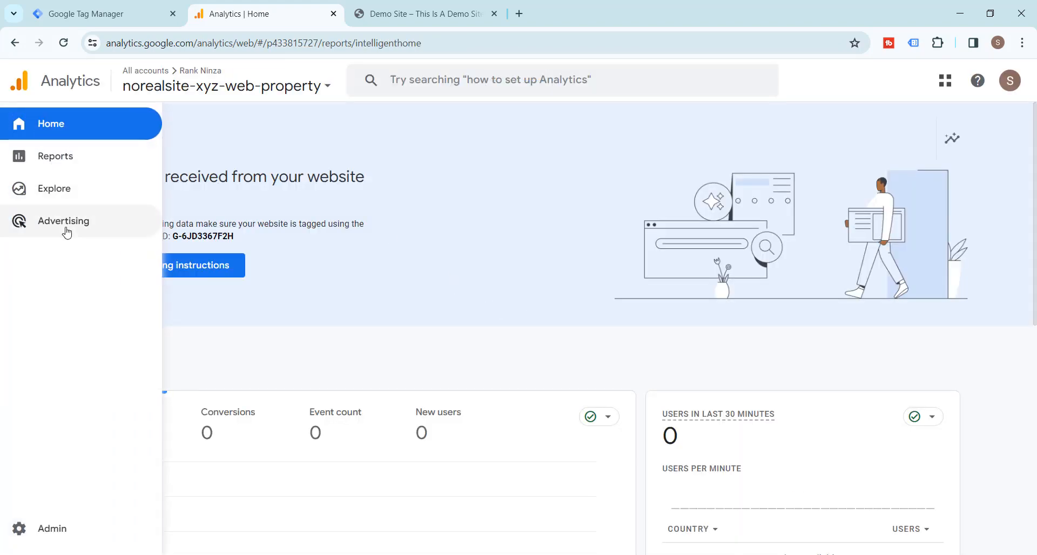
Reopen norealsite-xyz-stream from the property's data streams in the admin settings and copy its measurement ID
left_click(50, 526)
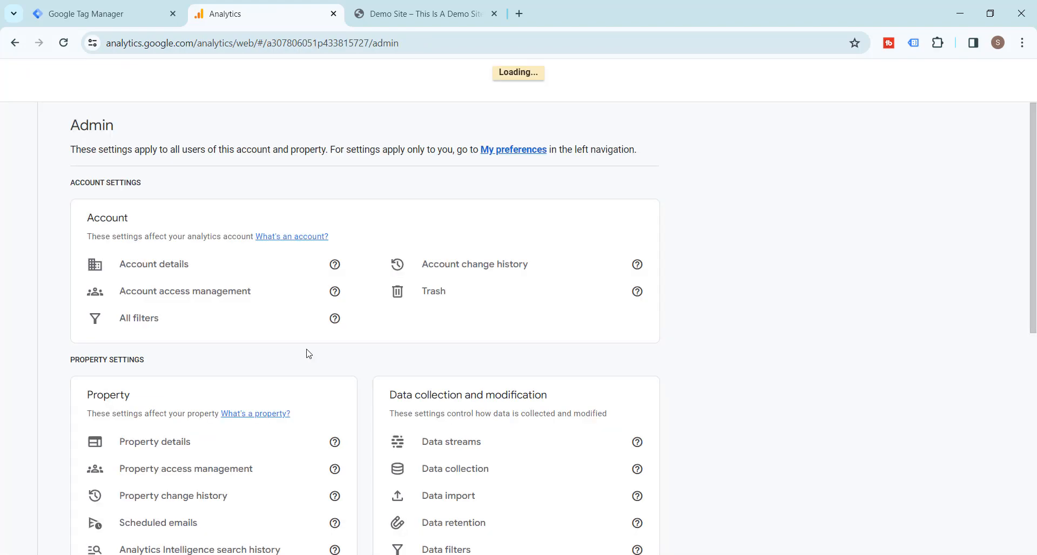
scroll(625, 347, "down", 2)
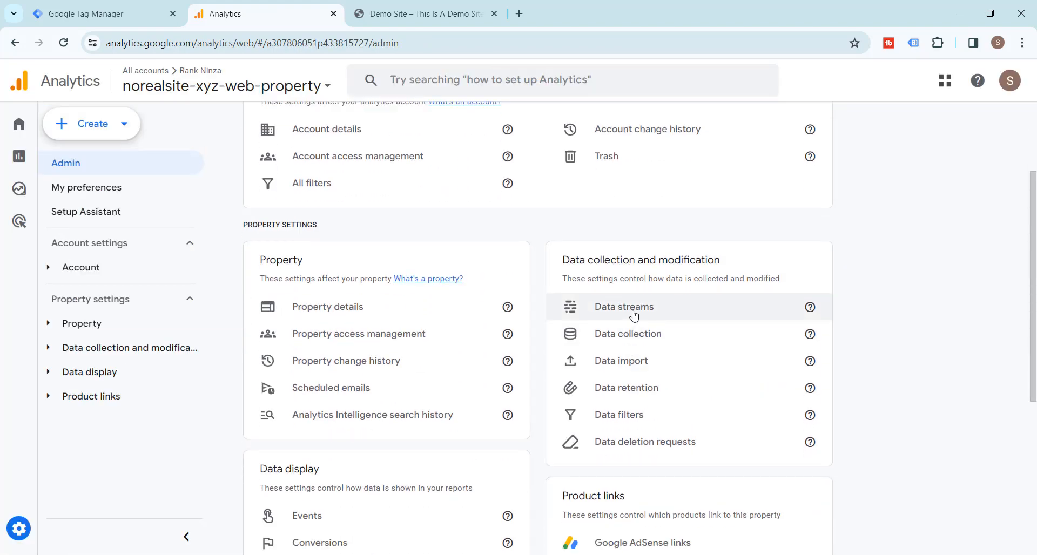
left_click(569, 314)
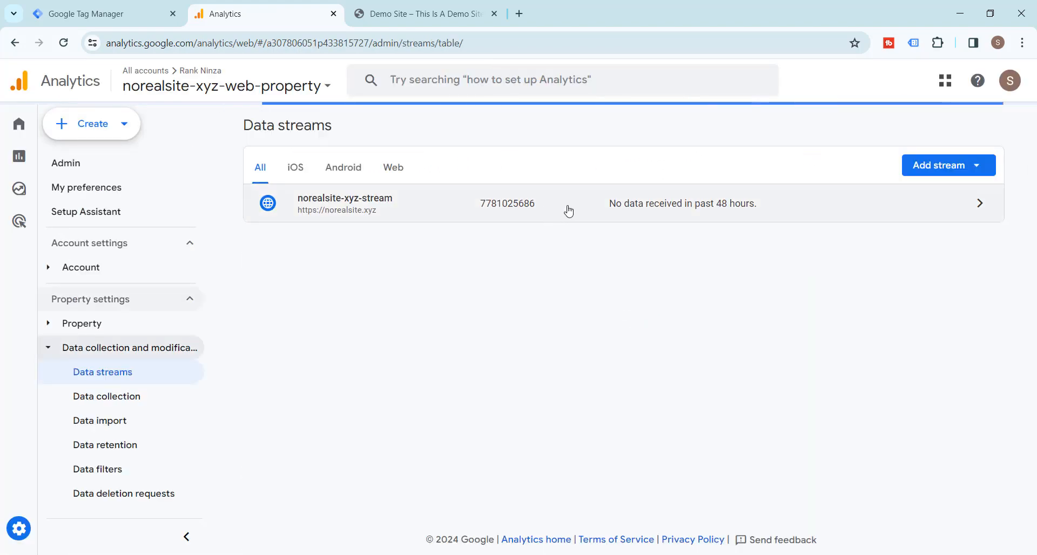
left_click(569, 210)
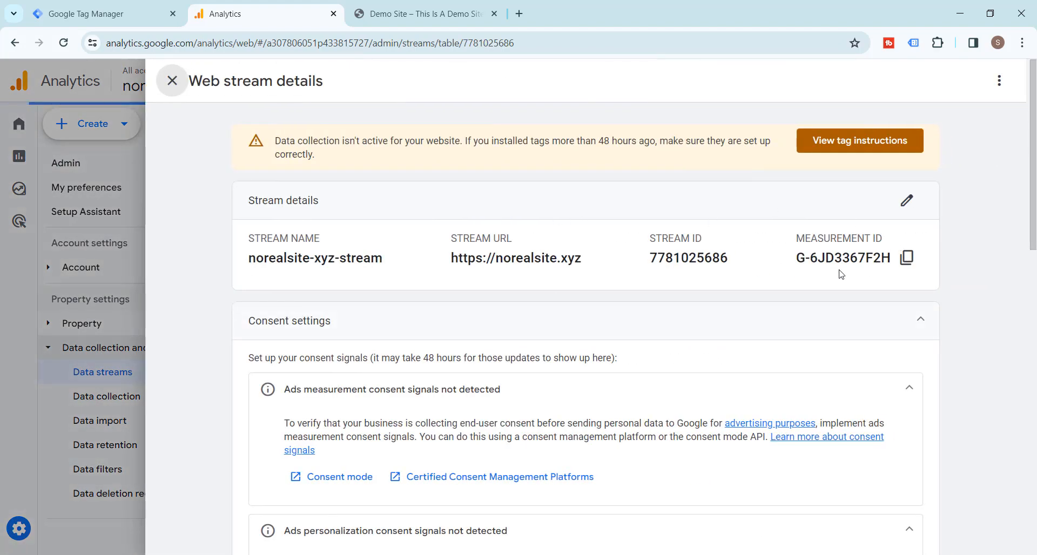
left_click(909, 260)
Switch to Google Tag Manager and start a new tag in the default workspace
left_click(92, 13)
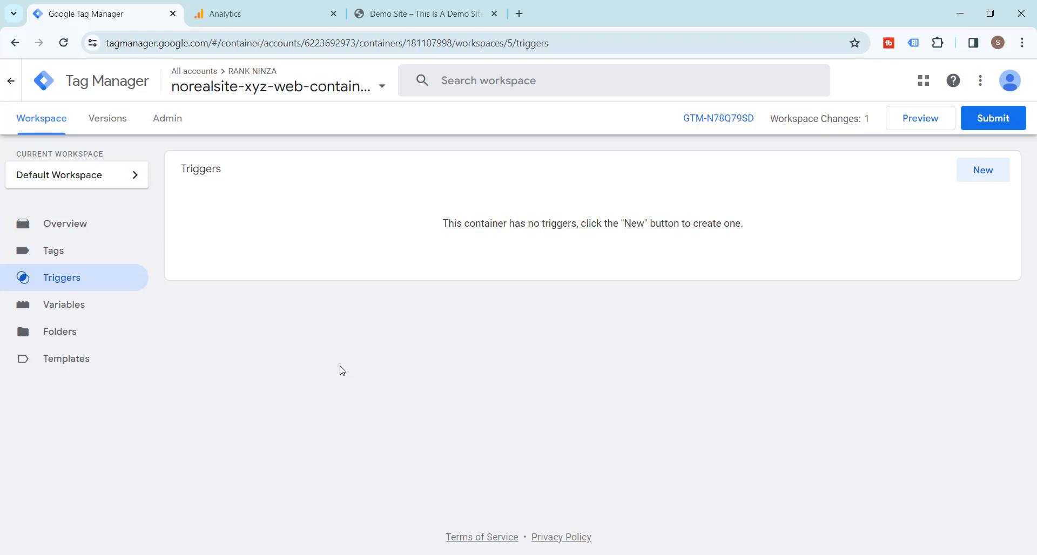
left_click(981, 179)
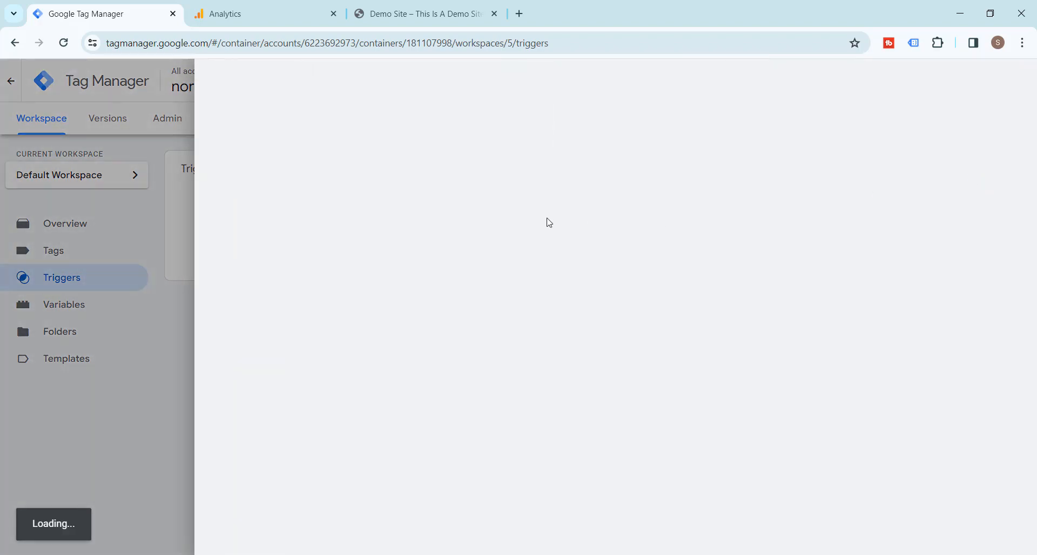
left_click(219, 80)
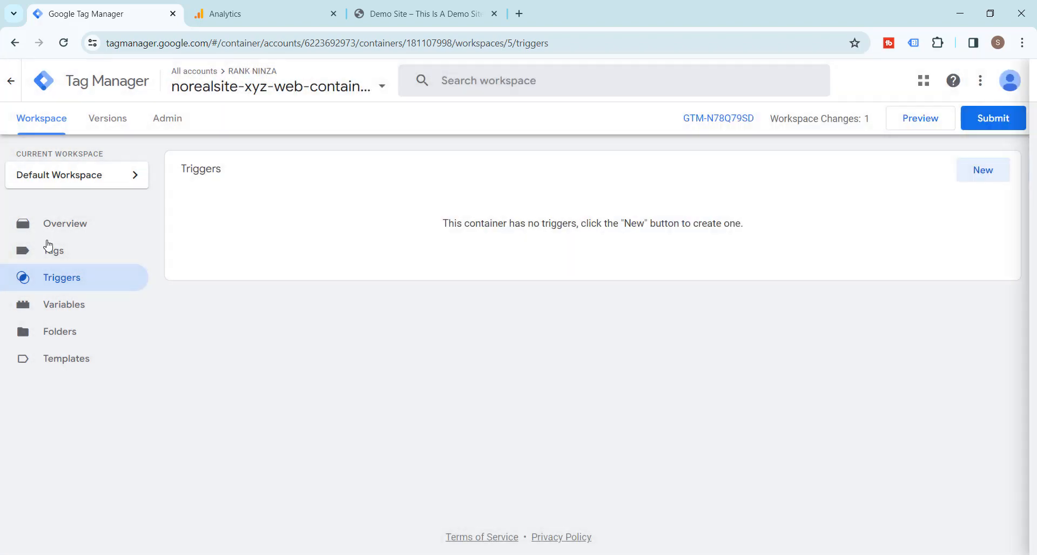
left_click(52, 251)
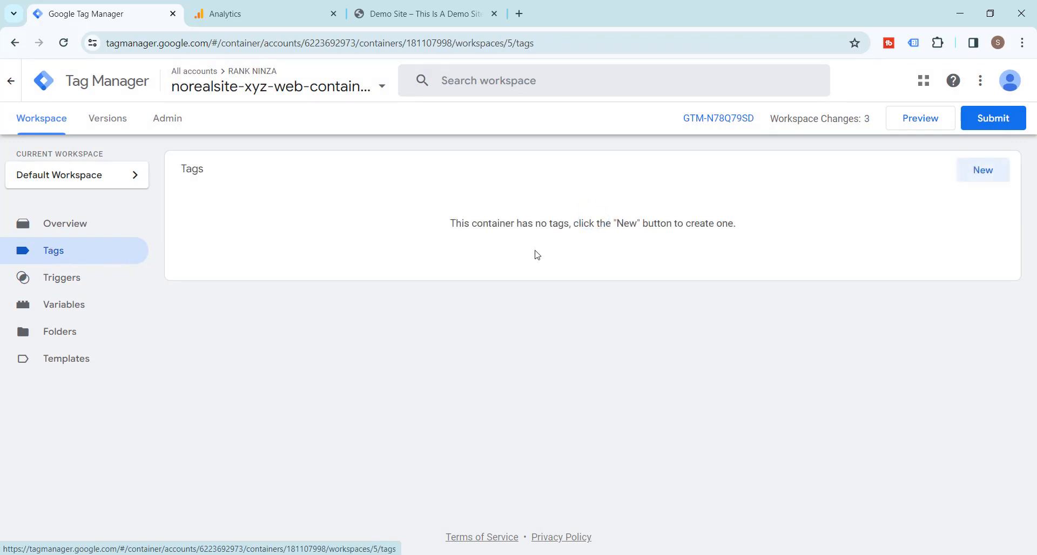
left_click(987, 182)
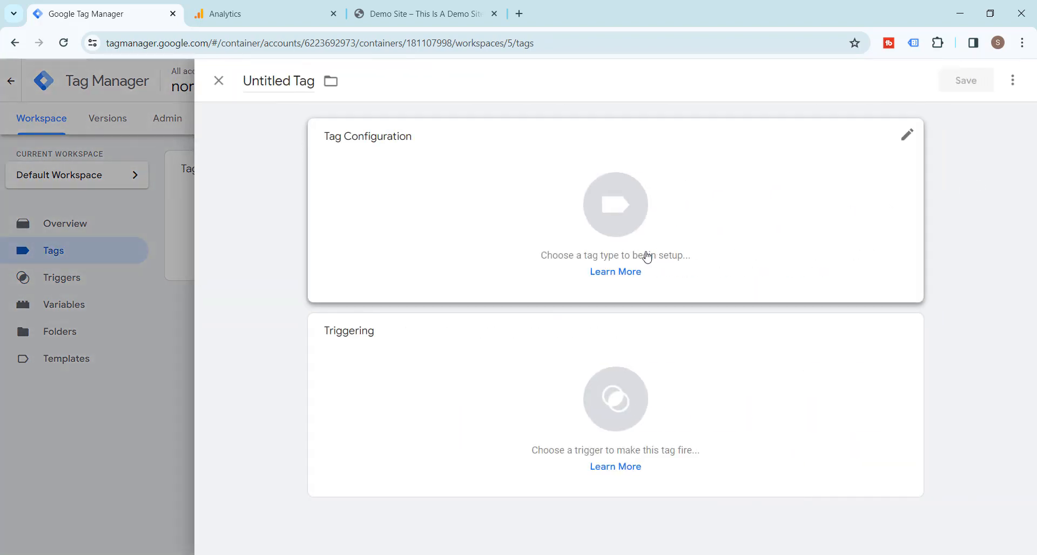
Set the new tag's type to Google Tag from the Google Analytics tag types
left_click(627, 220)
left_click(724, 207)
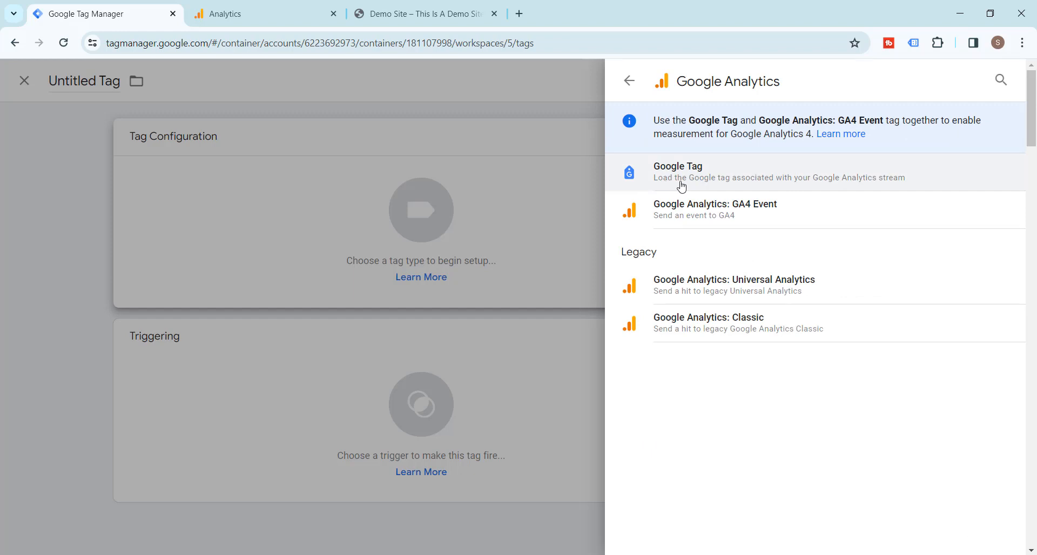
left_click(830, 184)
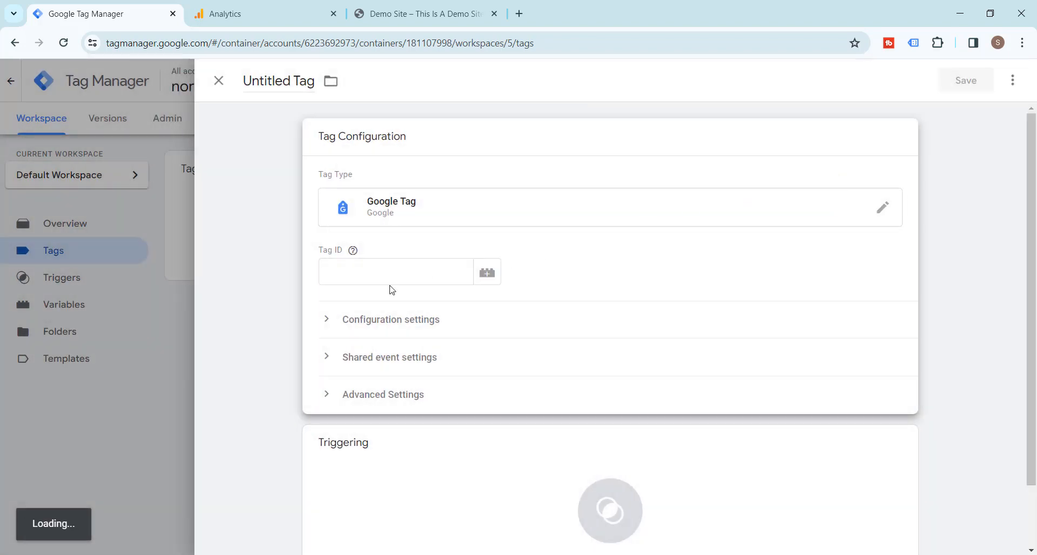
left_click(386, 271)
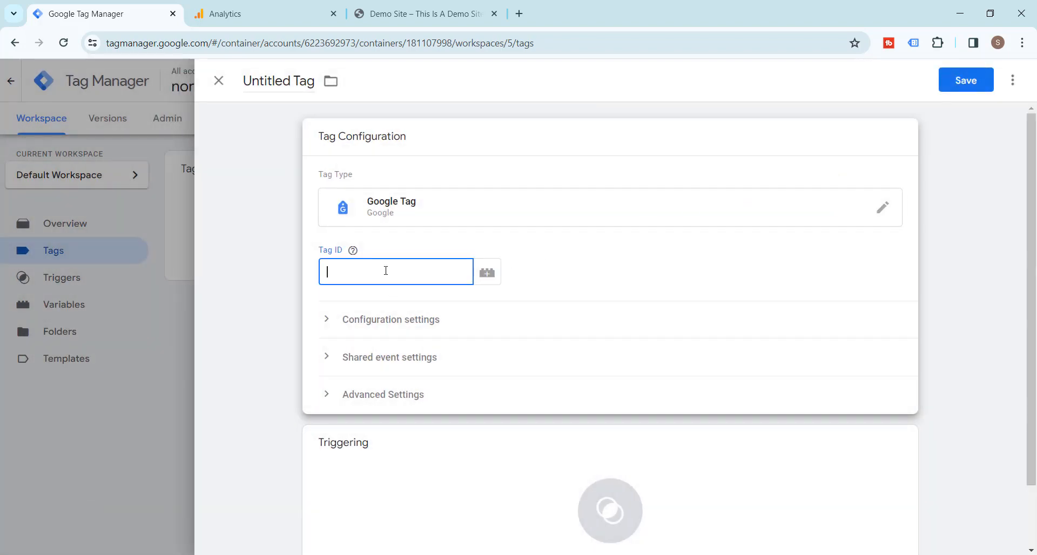
key("ctrl+v")
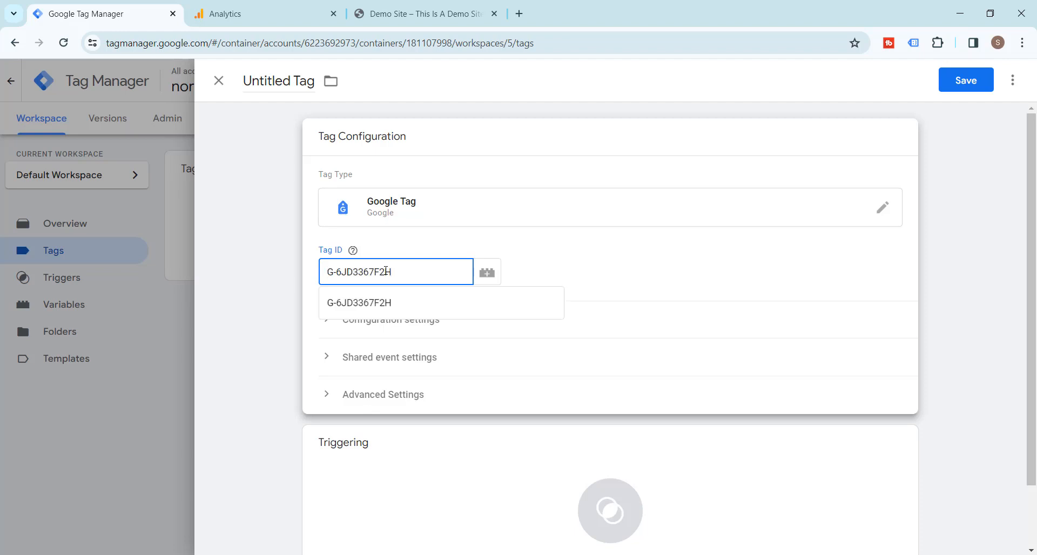
left_click(609, 269)
left_click_drag(327, 274, 394, 275)
left_click(598, 262)
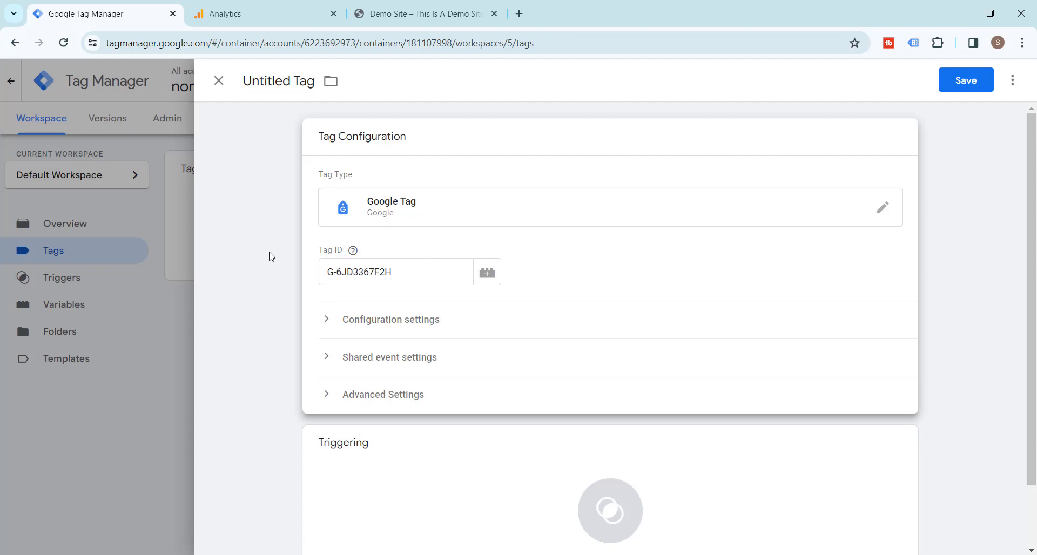
left_click_drag(325, 273, 451, 275)
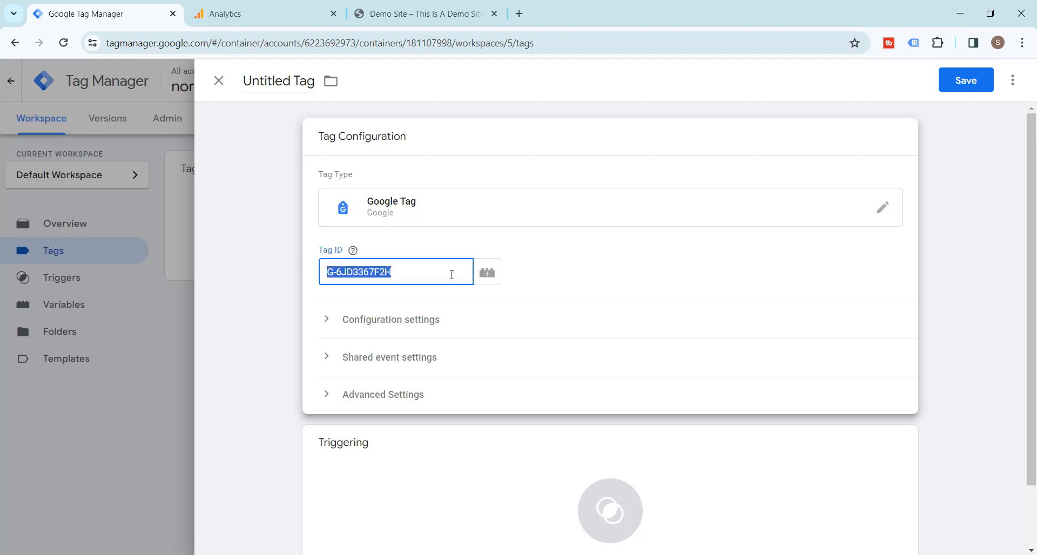
left_click(282, 280)
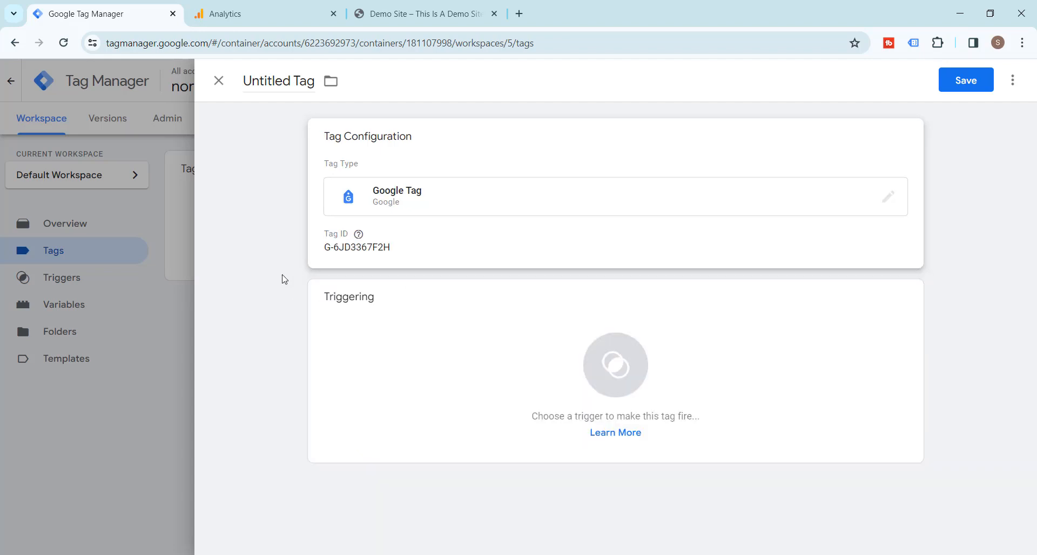
left_click(217, 82)
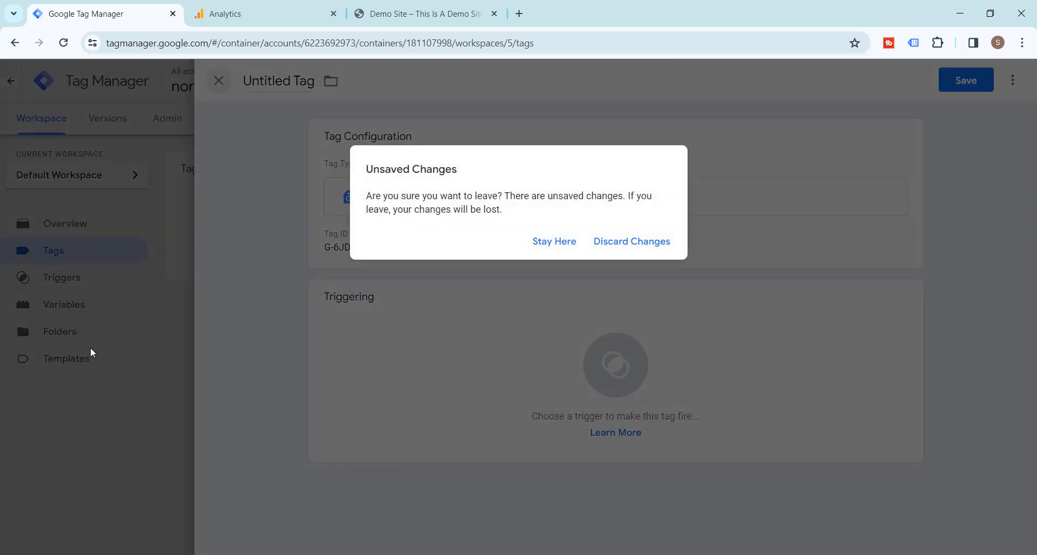
left_click(638, 245)
Delete the existing user-defined variable ga4-measurement-id from the workspace's variables
left_click(77, 306)
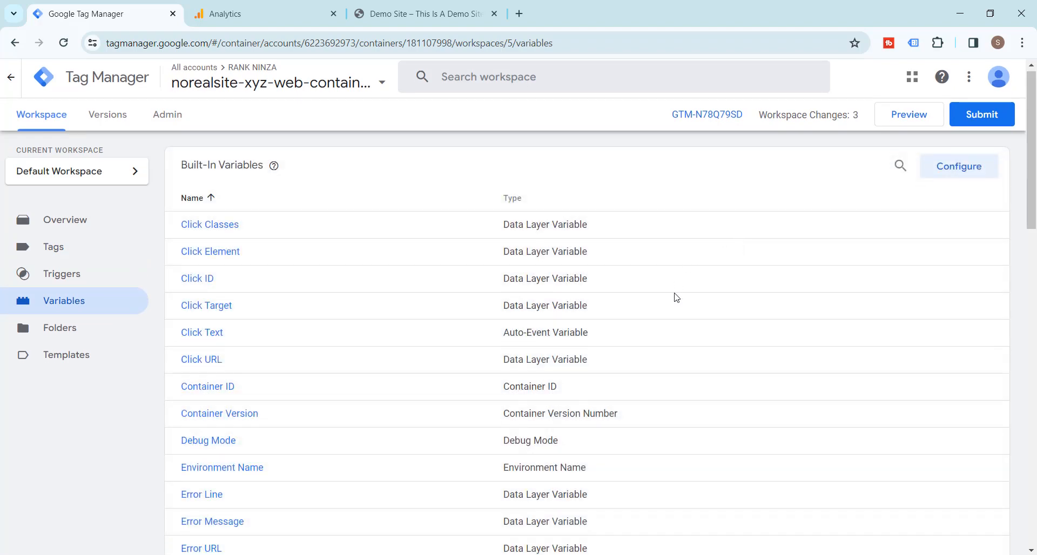
scroll(675, 299, "down", 15)
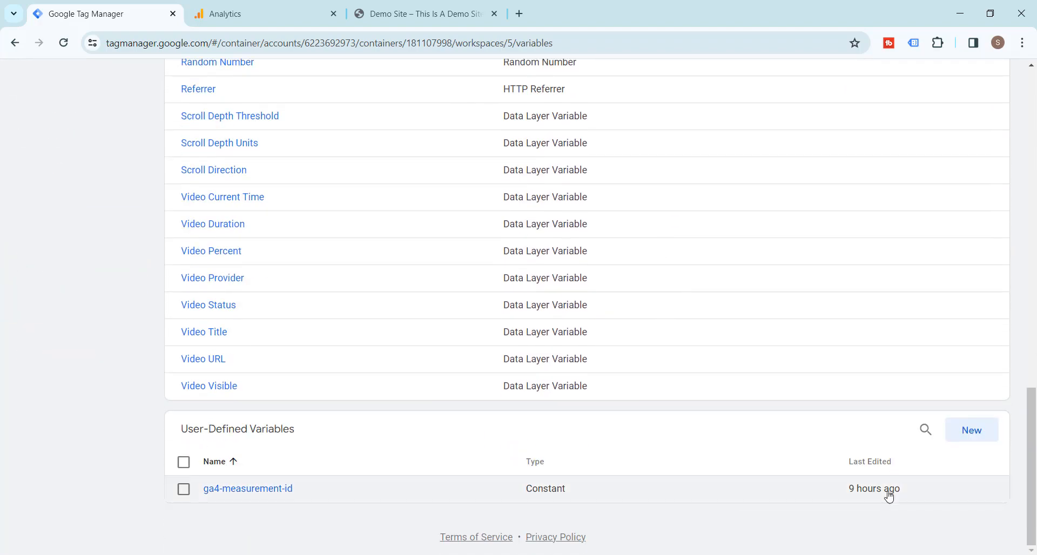
left_click(183, 489)
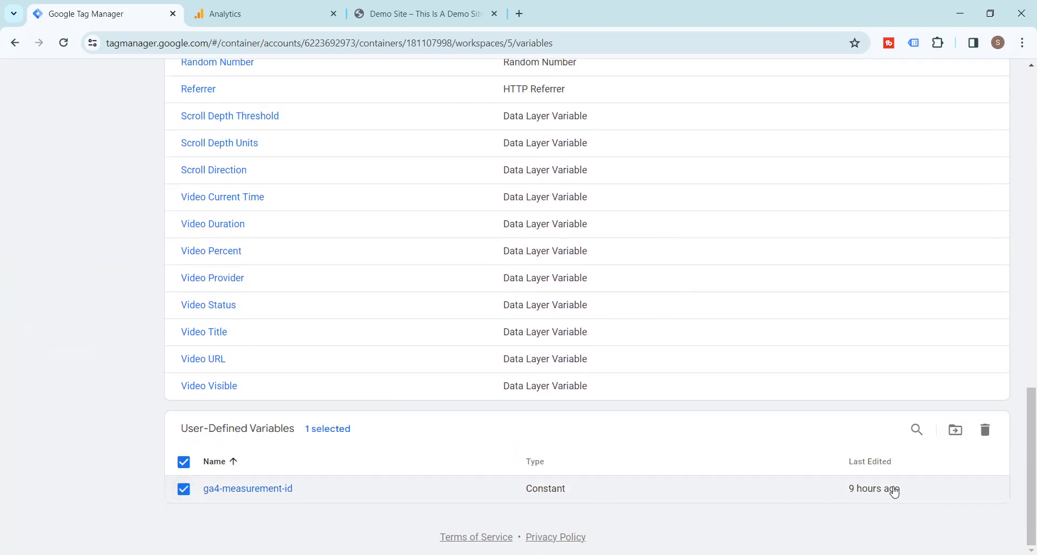
left_click(985, 430)
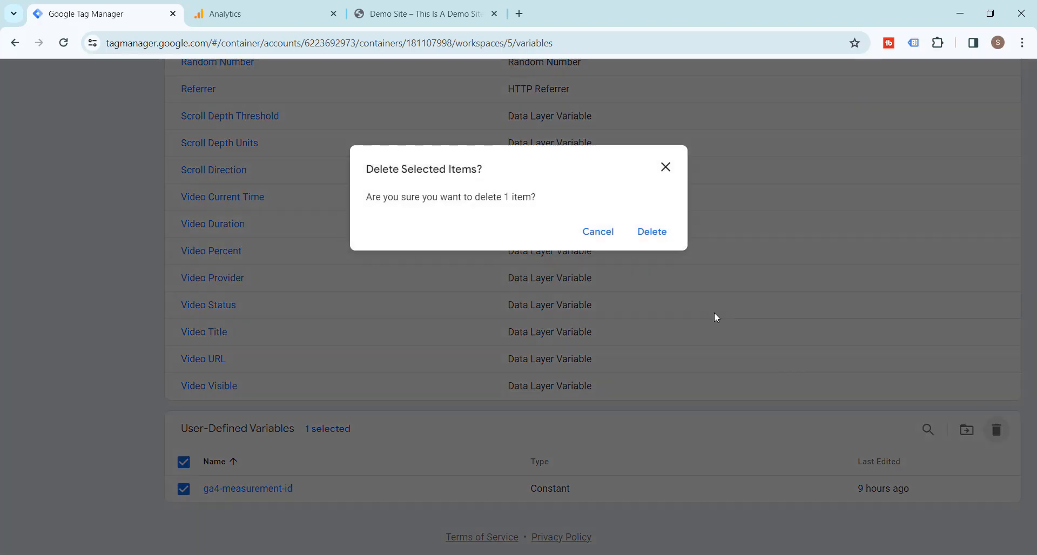
left_click(652, 232)
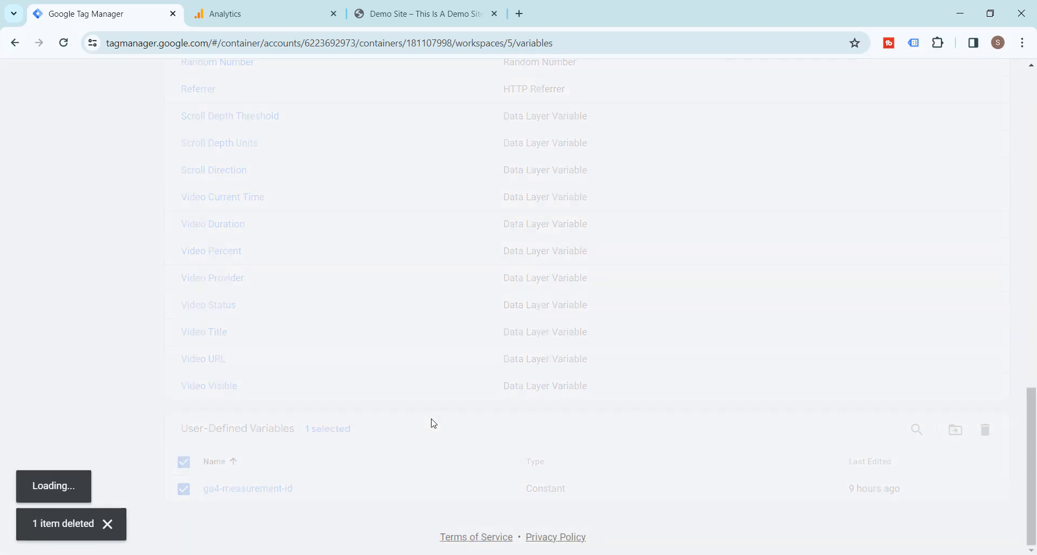
Create a user-defined Constant variable holding the copied measurement ID, and check the ID against the web stream details in Google Analytics
left_click(974, 435)
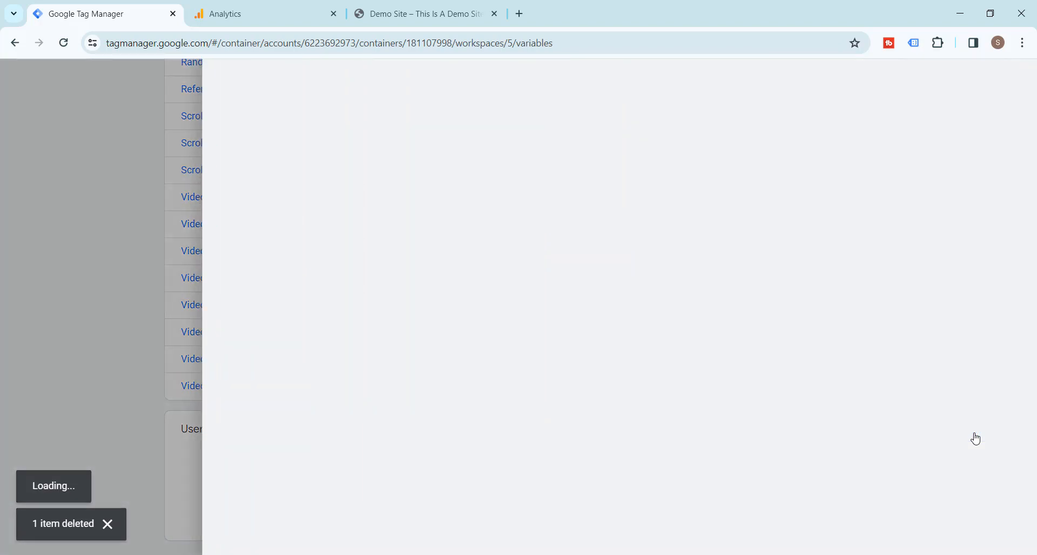
left_click(600, 222)
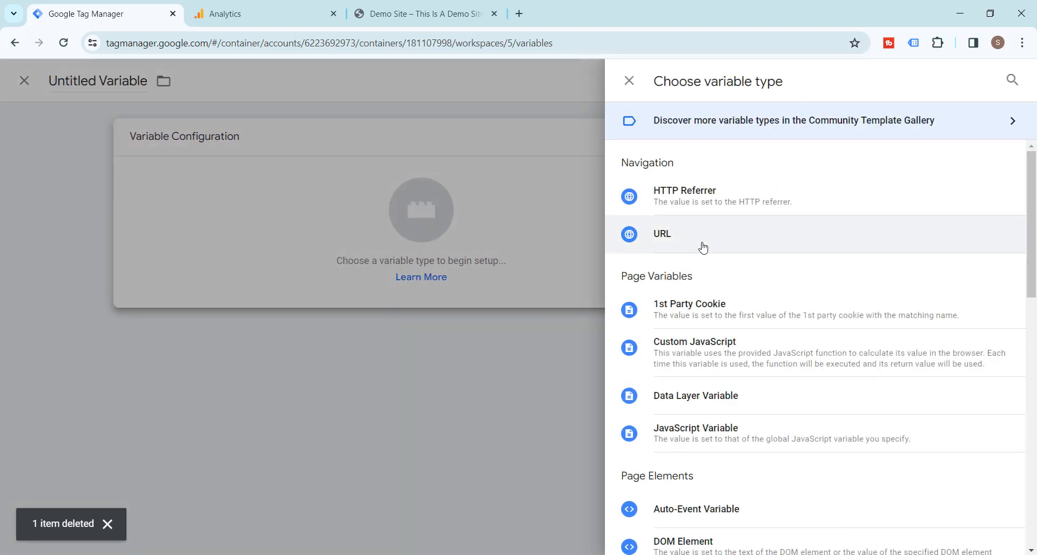
scroll(723, 324, "down", 5)
scroll(717, 324, "down", 3)
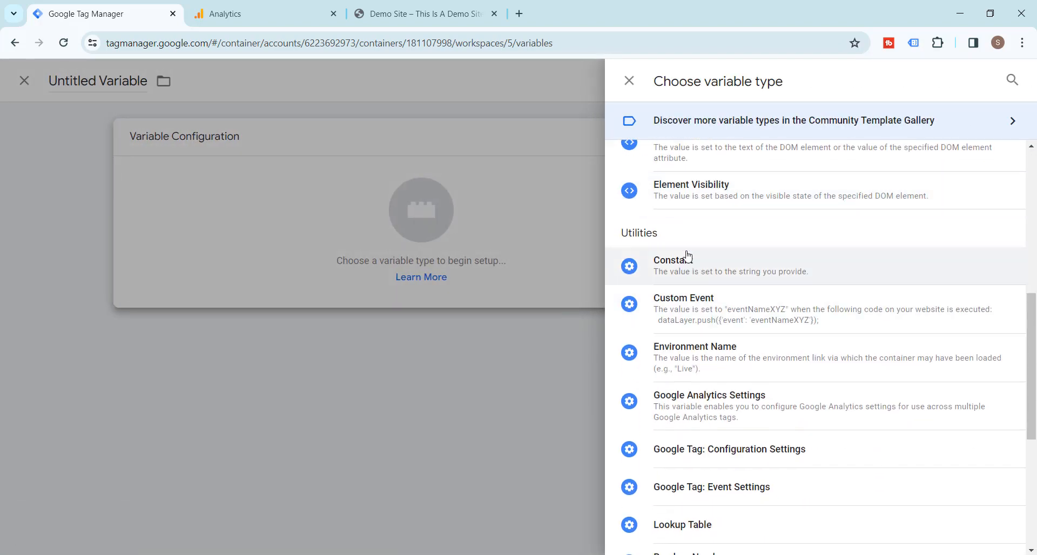
left_click(686, 270)
left_click(349, 271)
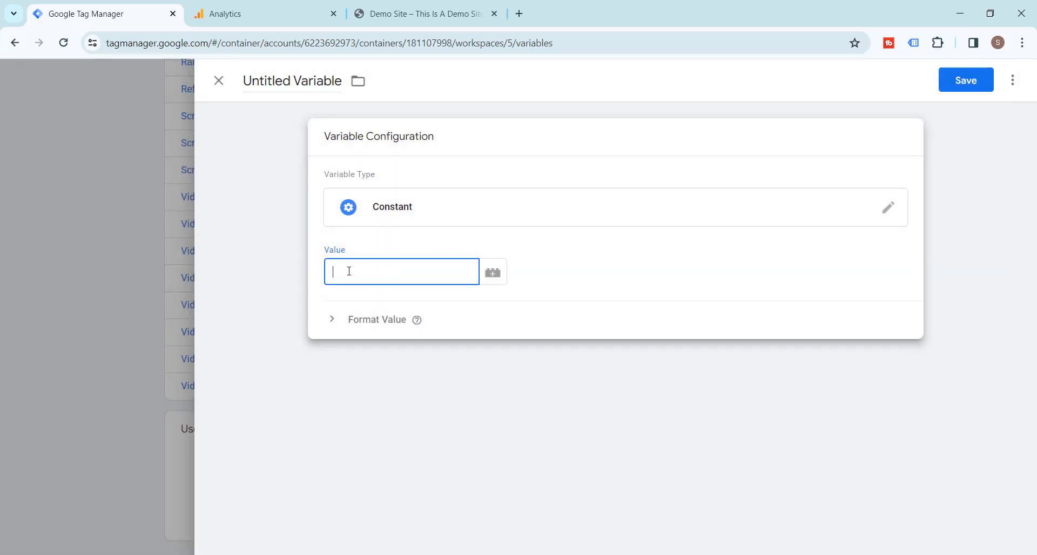
key("ctrl+v")
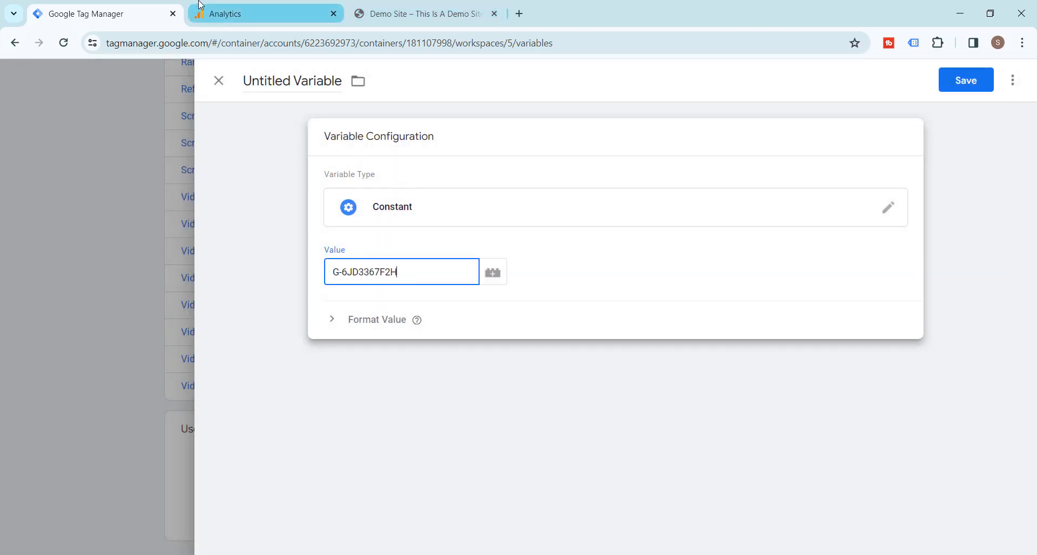
left_click(222, 11)
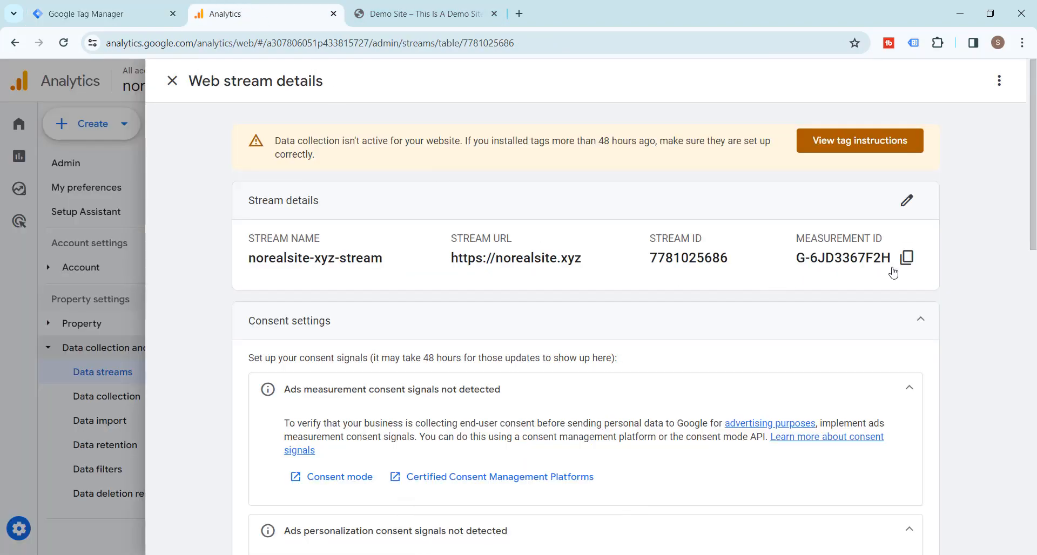
left_click(87, 13)
Name the new constant variable ga4-measurement-id and save it
left_click(287, 80)
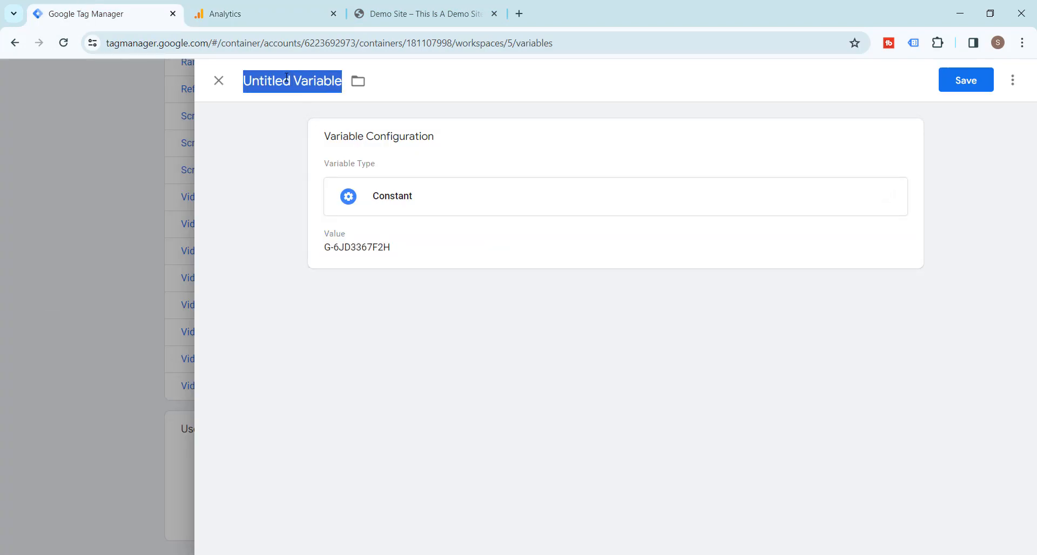
type("ga4-mea")
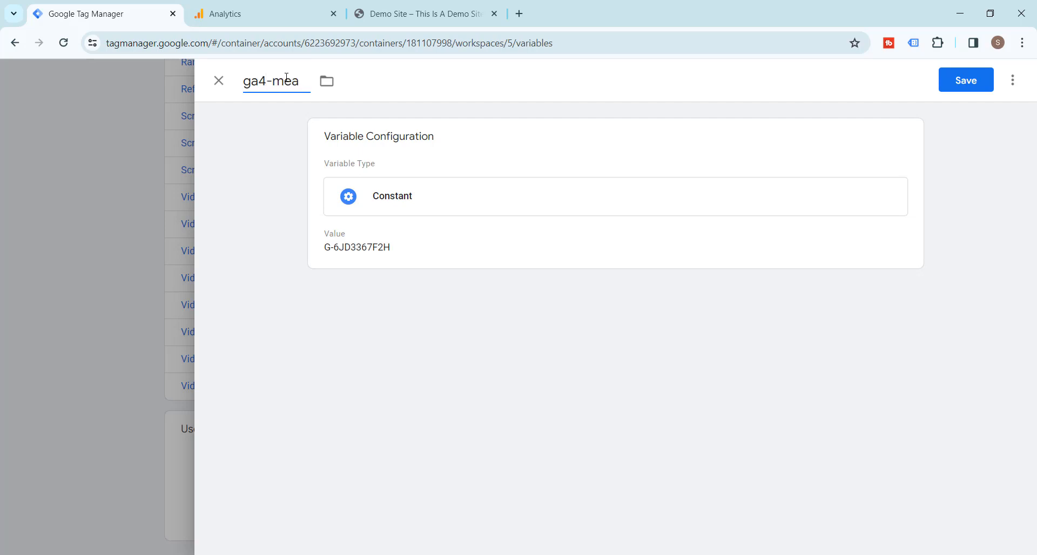
type("surement")
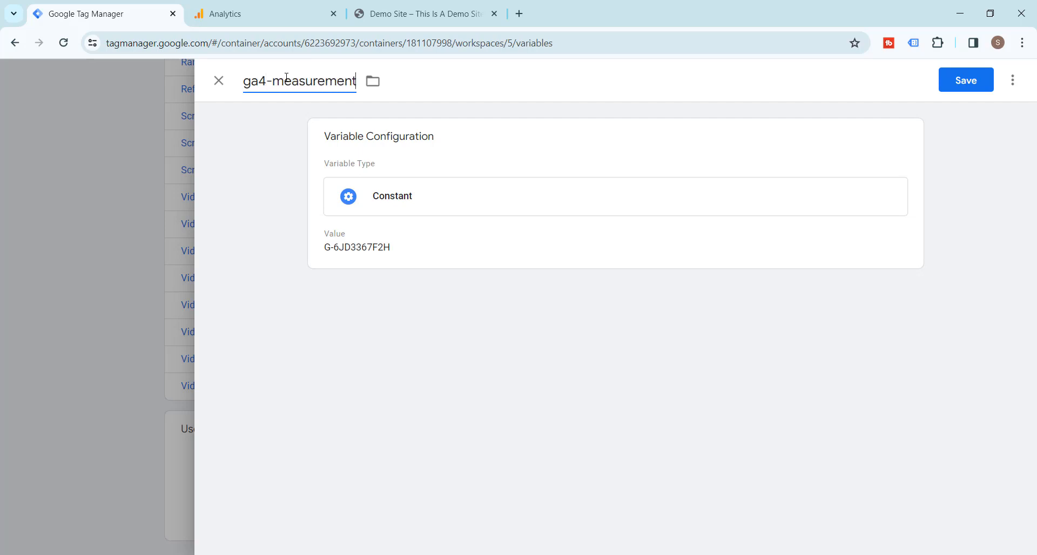
type("-id")
left_click(965, 82)
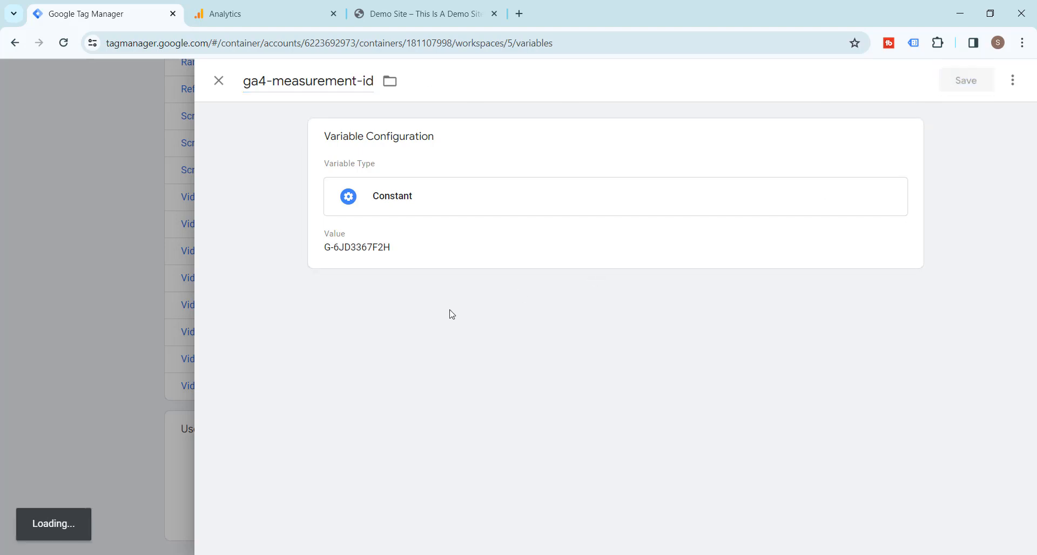
Start a new tag in the workspace and set its type to Google Tag from the Google Analytics tag types
scroll(63, 285, "up", 8)
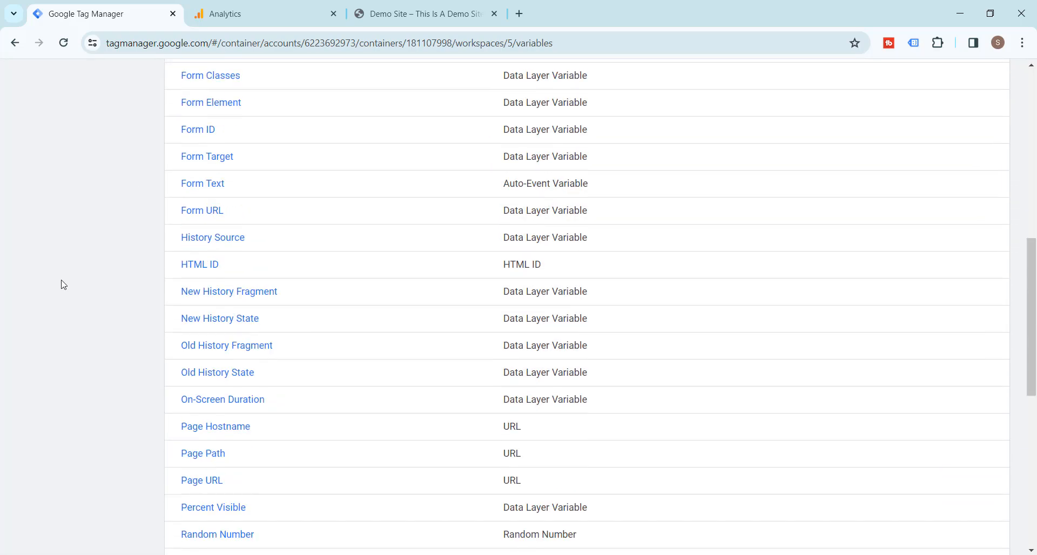
scroll(63, 285, "up", 10)
left_click(65, 254)
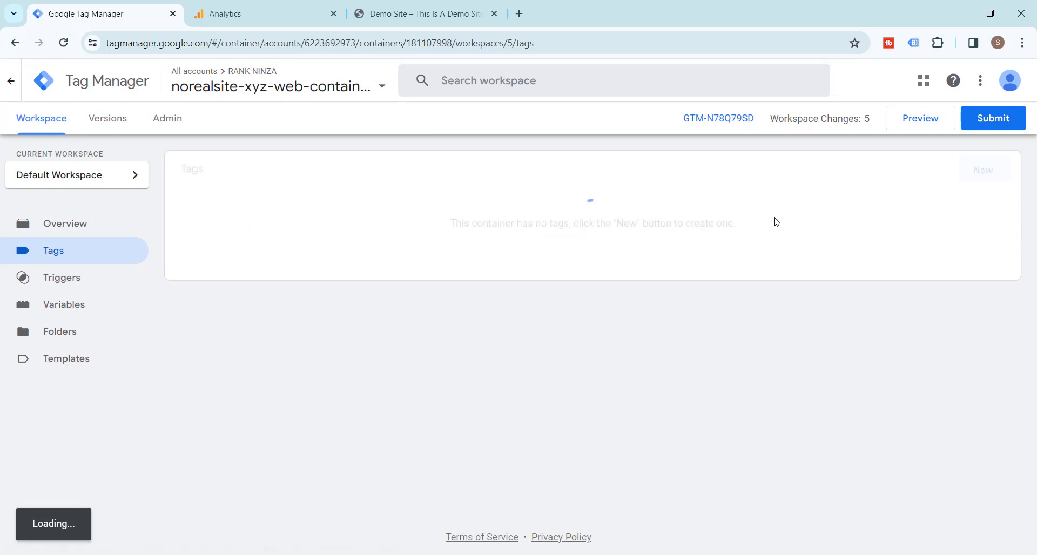
left_click(986, 170)
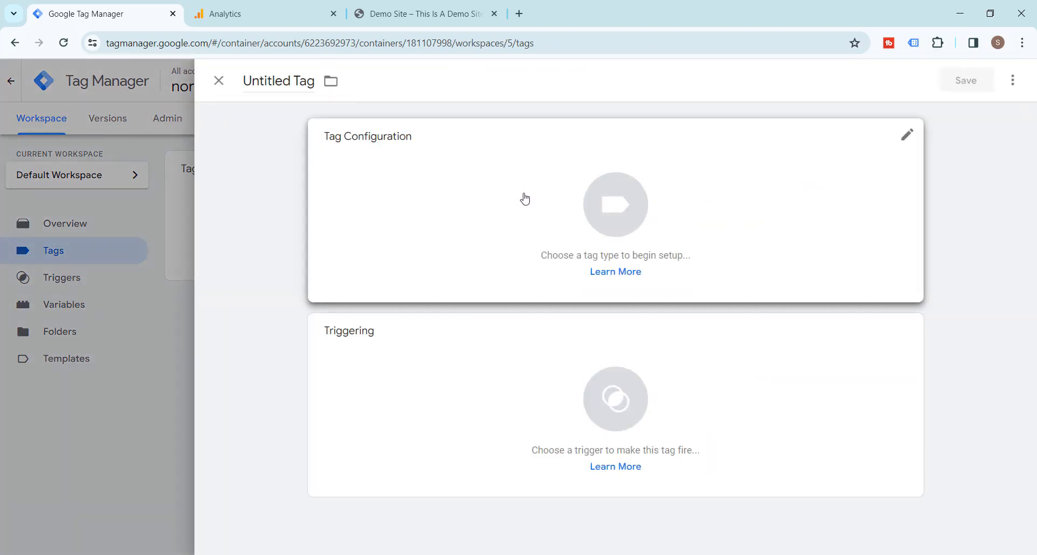
left_click(619, 199)
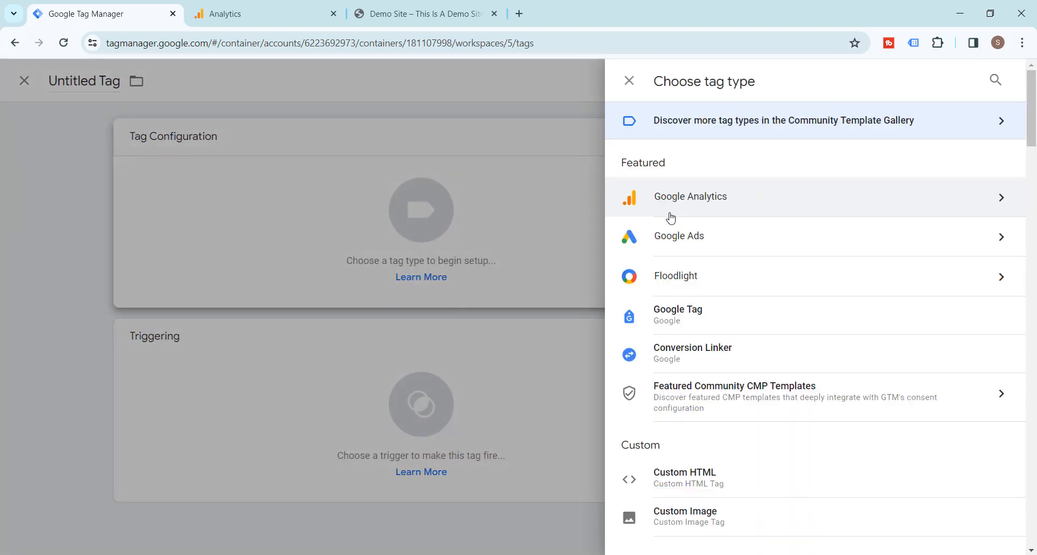
left_click(676, 201)
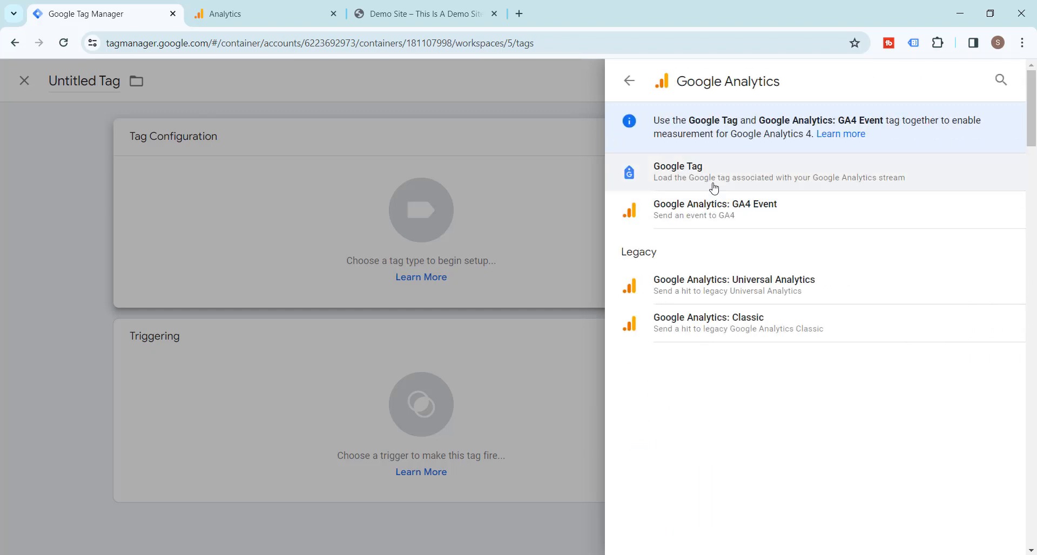
left_click(714, 184)
Set the Google Tag's tag ID to the {{ga4-measurement-id}} variable
left_click(397, 272)
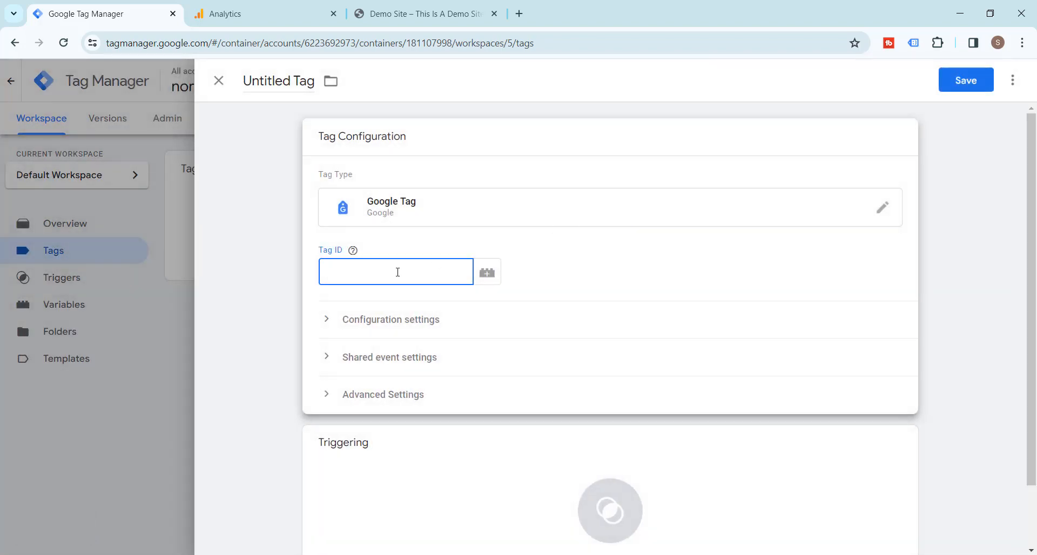
type("{{")
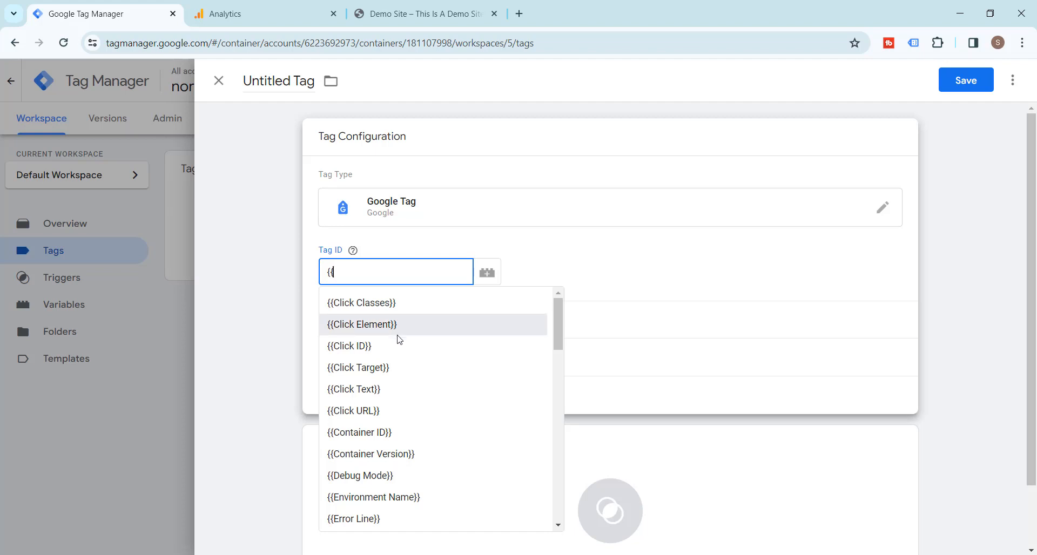
scroll(403, 365, "down", 4)
scroll(404, 369, "down", 4)
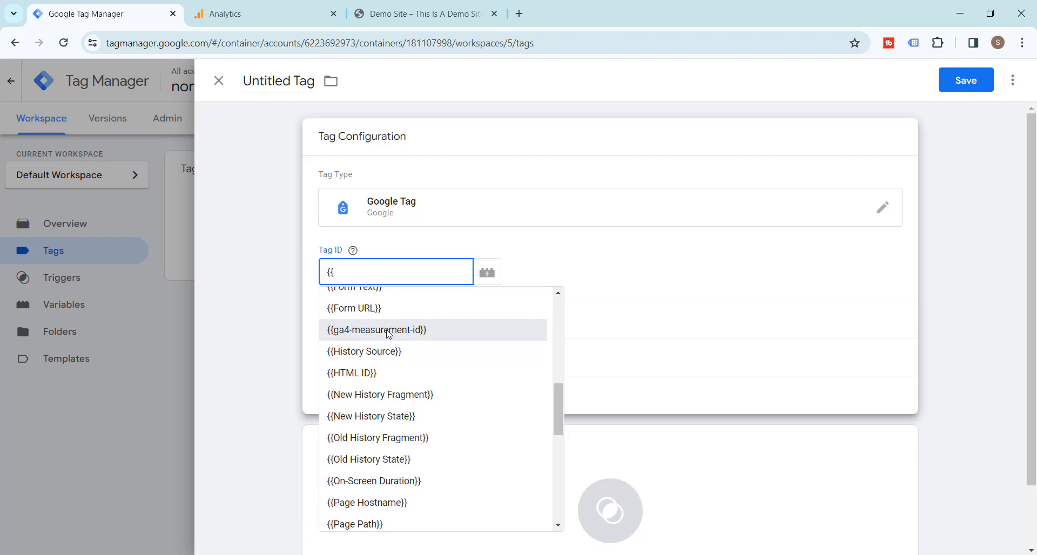
left_click(388, 331)
Assign the All Pages page view trigger as the tag's firing trigger
scroll(439, 354, "down", 1)
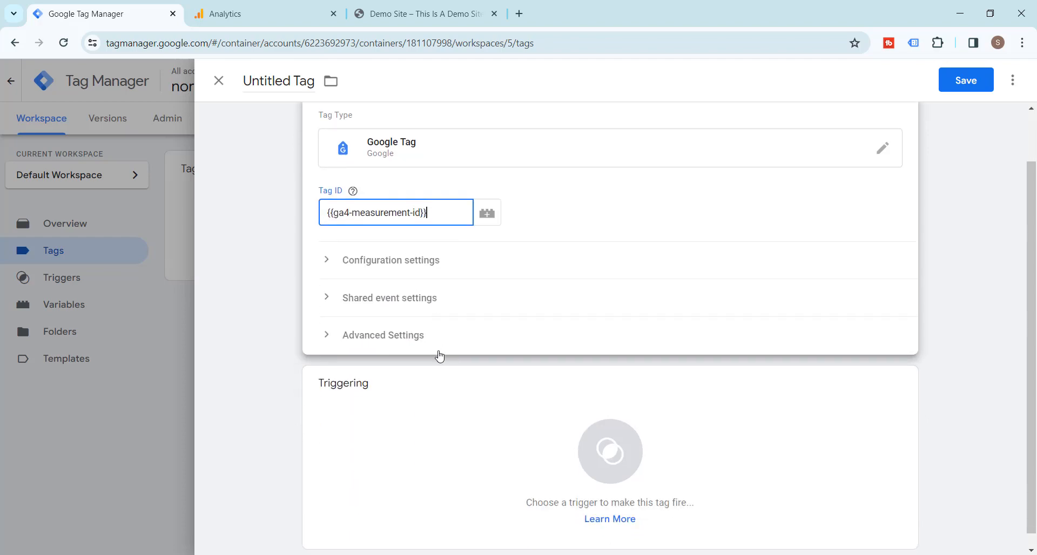
left_click(601, 441)
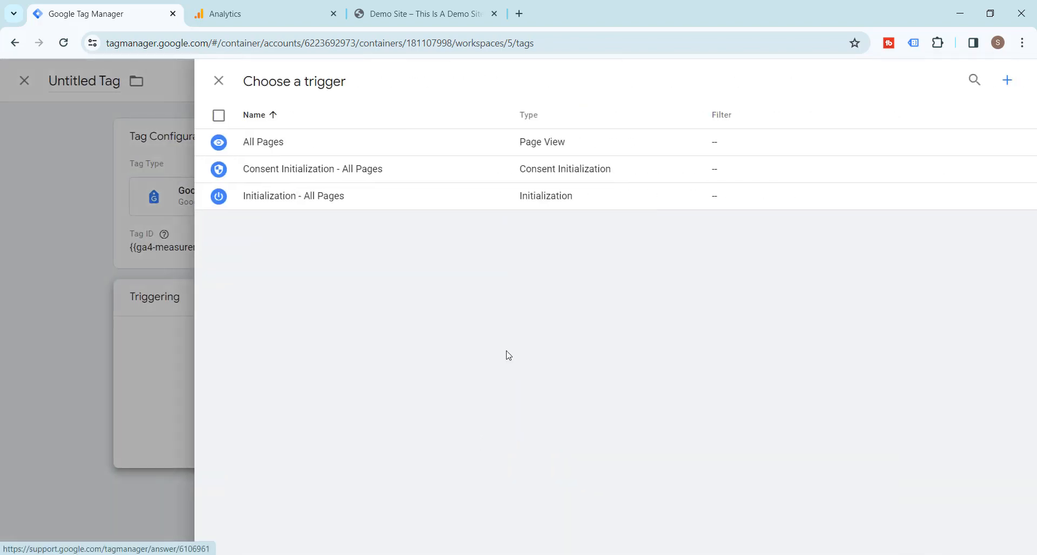
left_click(267, 149)
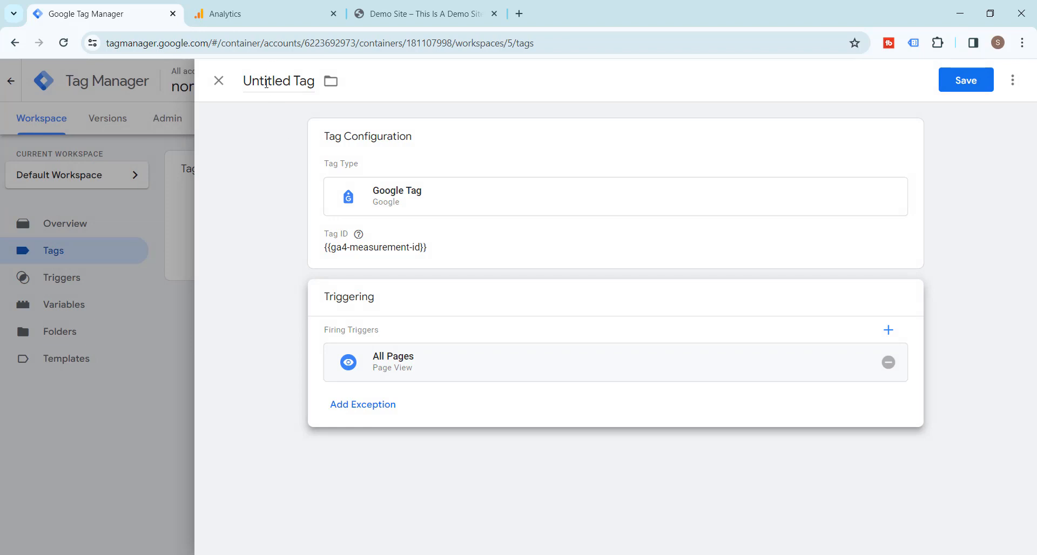
Name the new Google Tag ga4-base-config
triple_click(264, 78)
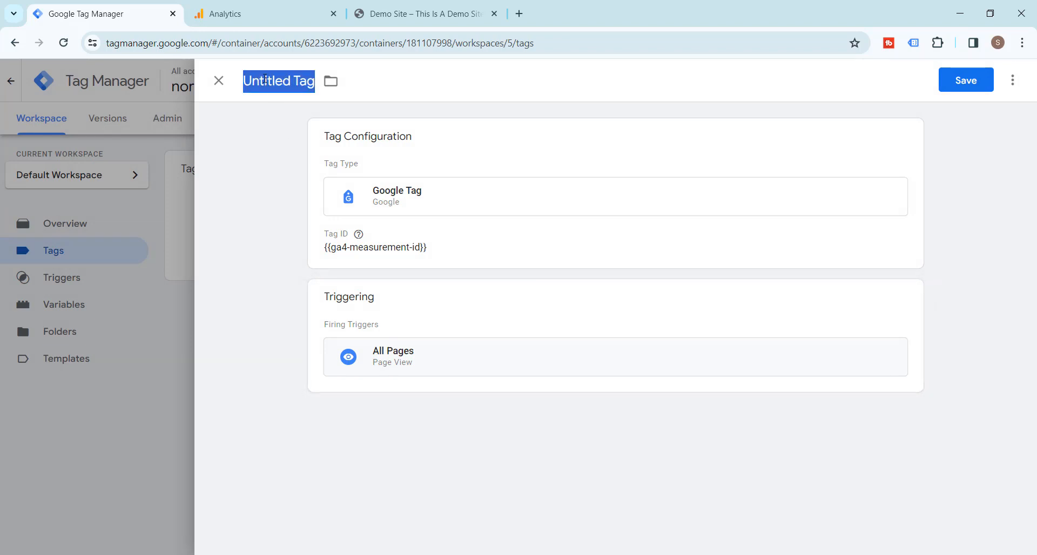
type("ga4")
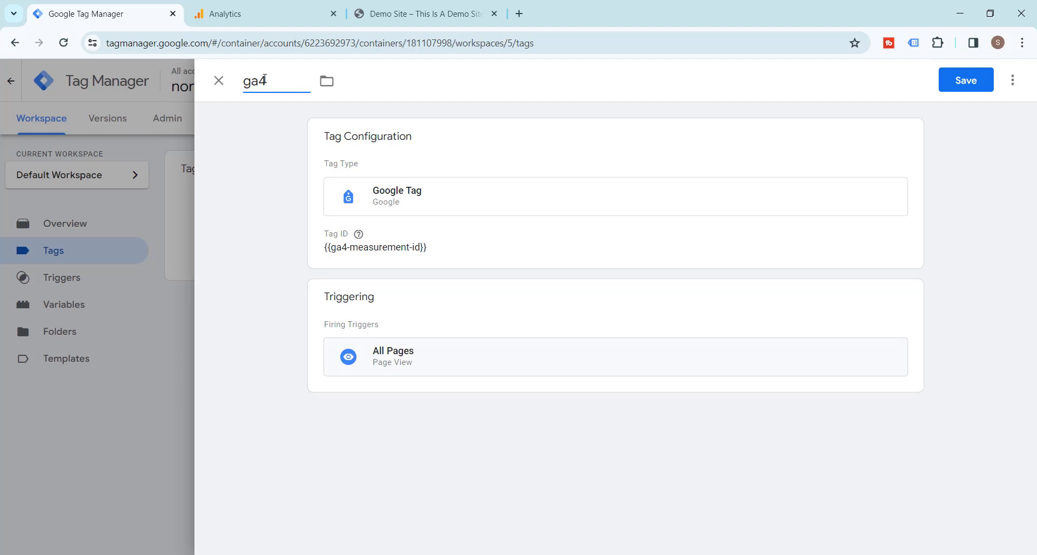
type("-base-config")
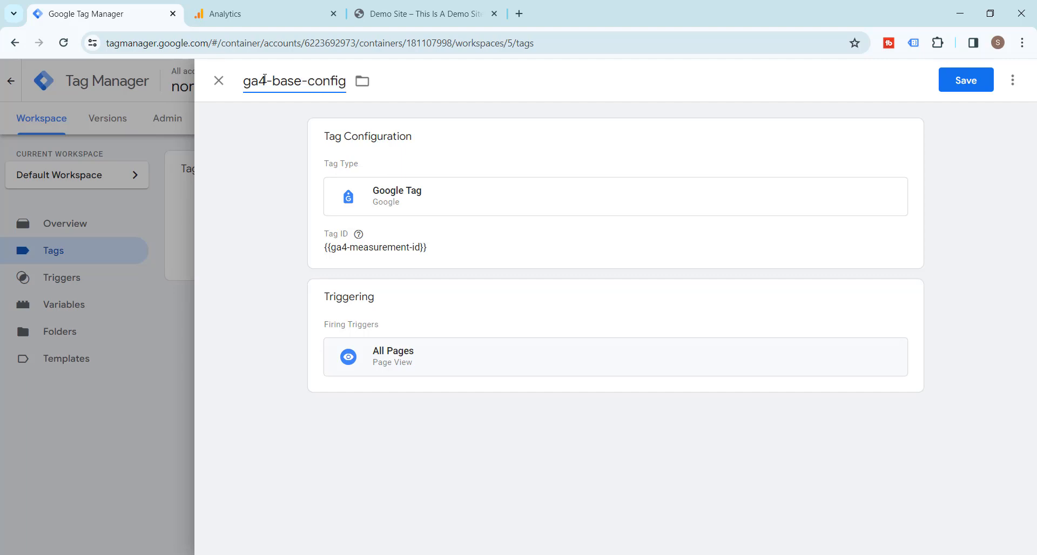
Complete the Google Tag's name as ga4-base-config-tag and save the tag
type("-tag")
left_click(969, 82)
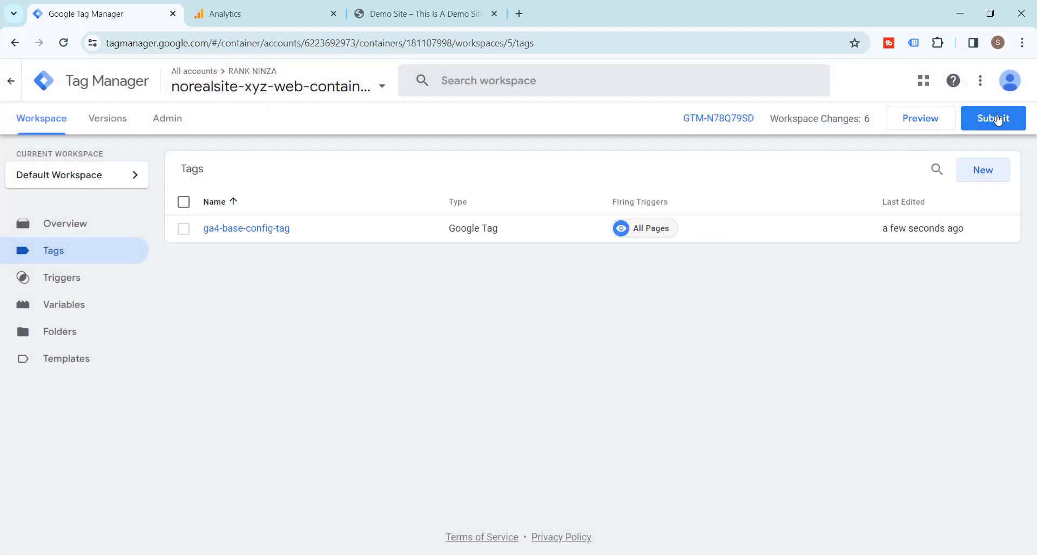
Publish the workspace changes as a new container version without a name or description, and return to the workspace overview
left_click(994, 119)
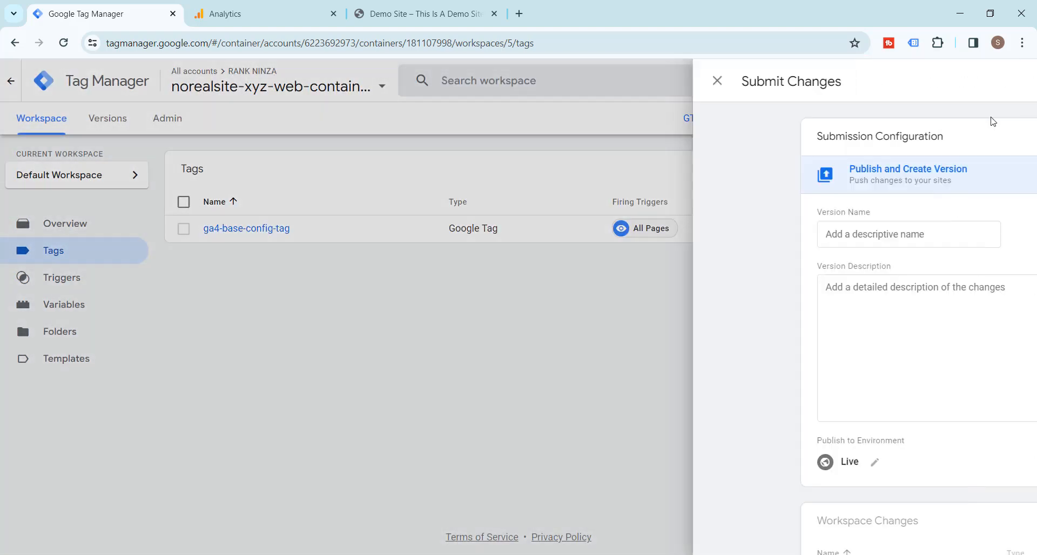
left_click(989, 81)
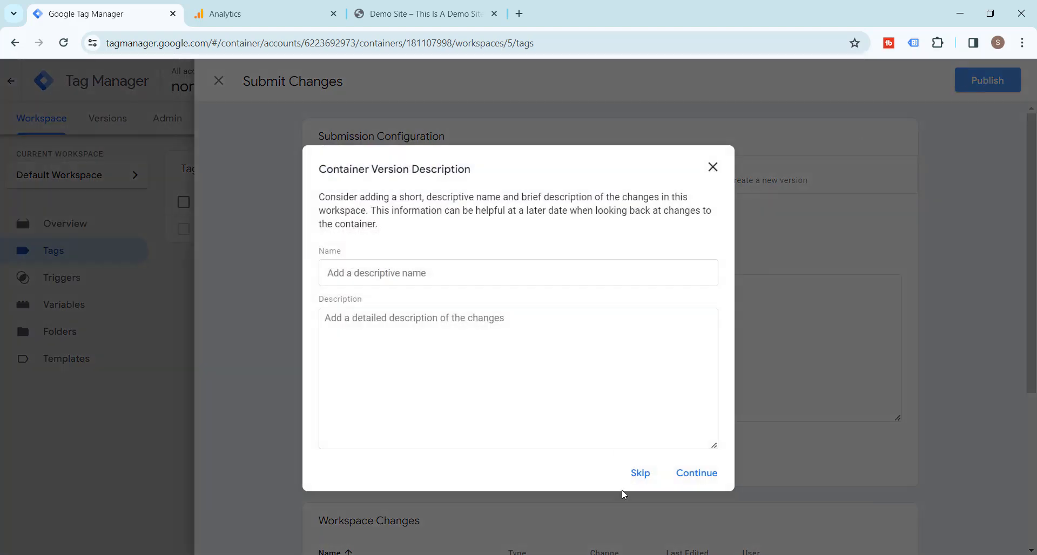
left_click(698, 475)
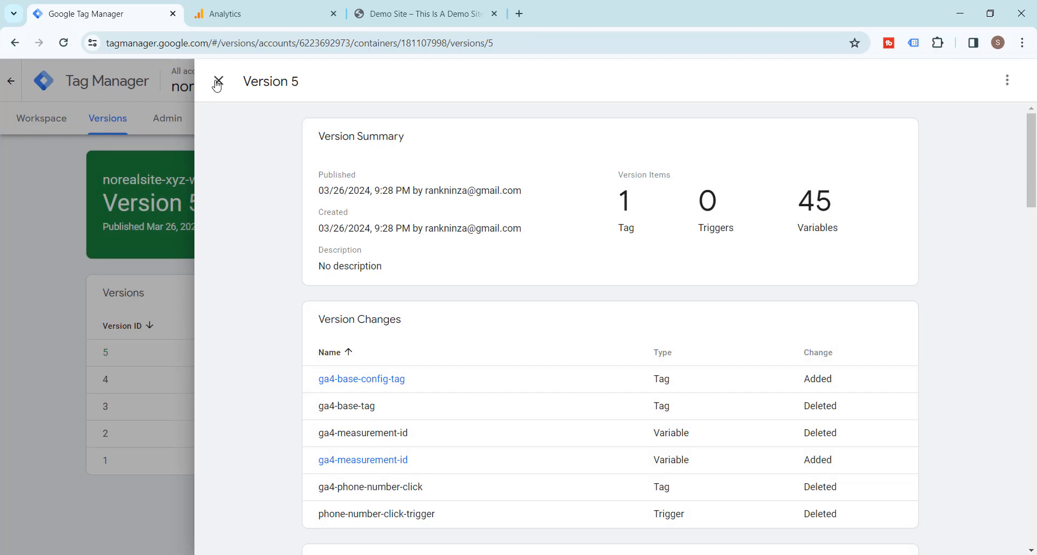
left_click(217, 82)
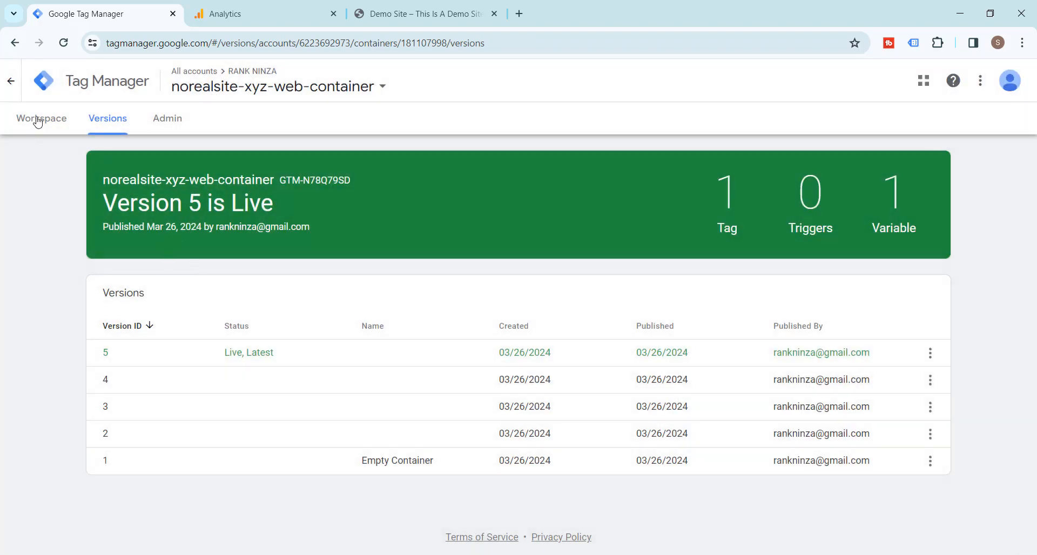
left_click(38, 119)
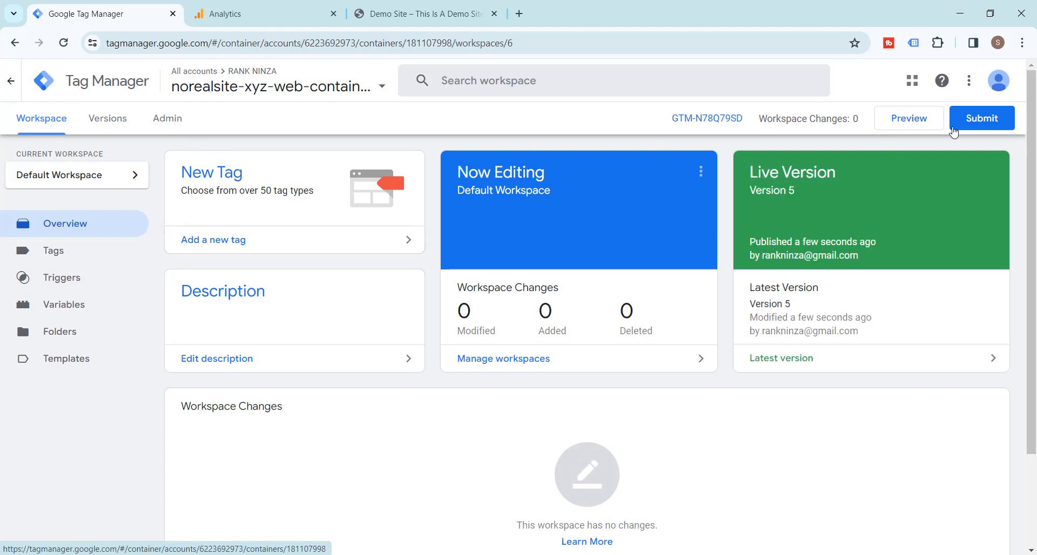
left_click(919, 123)
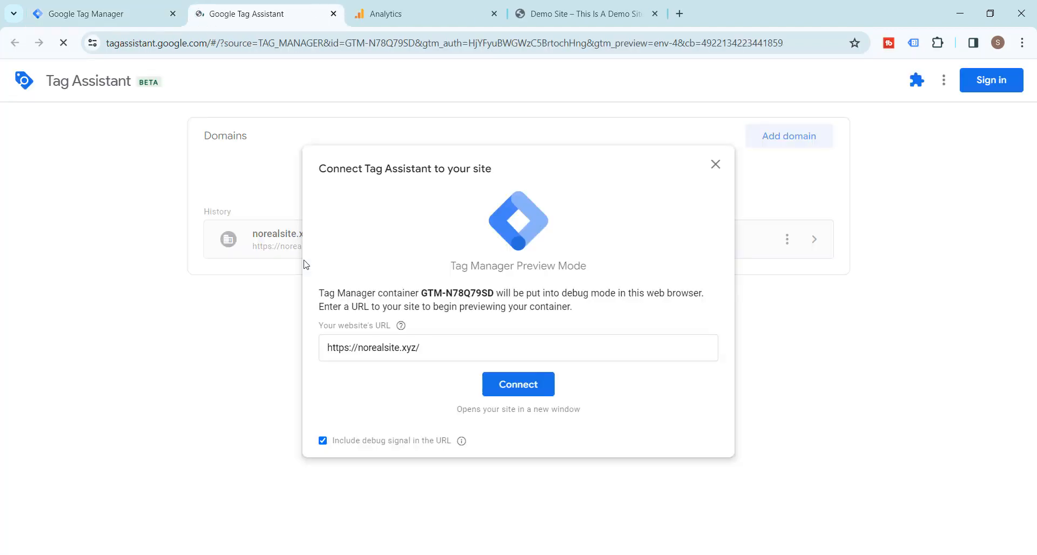
left_click(494, 382)
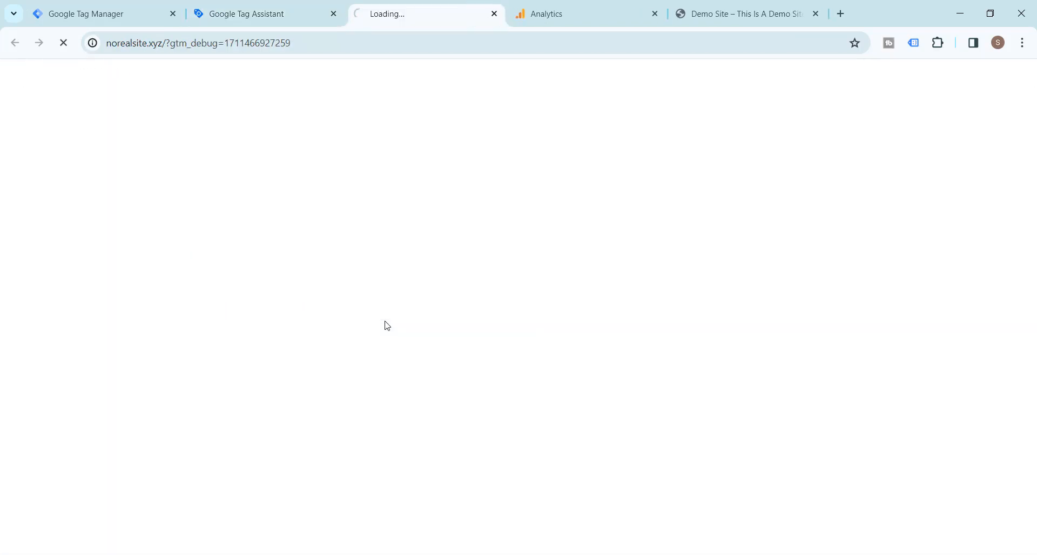
left_click(816, 14)
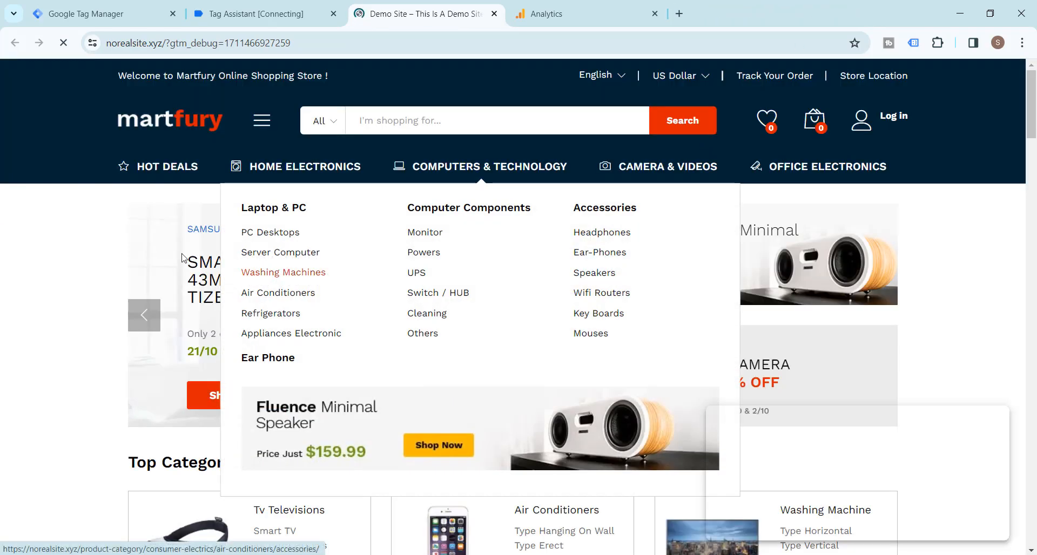
Browse the demo site's home page and check in Tag Assistant which container tags fired
scroll(231, 282, "down", 9)
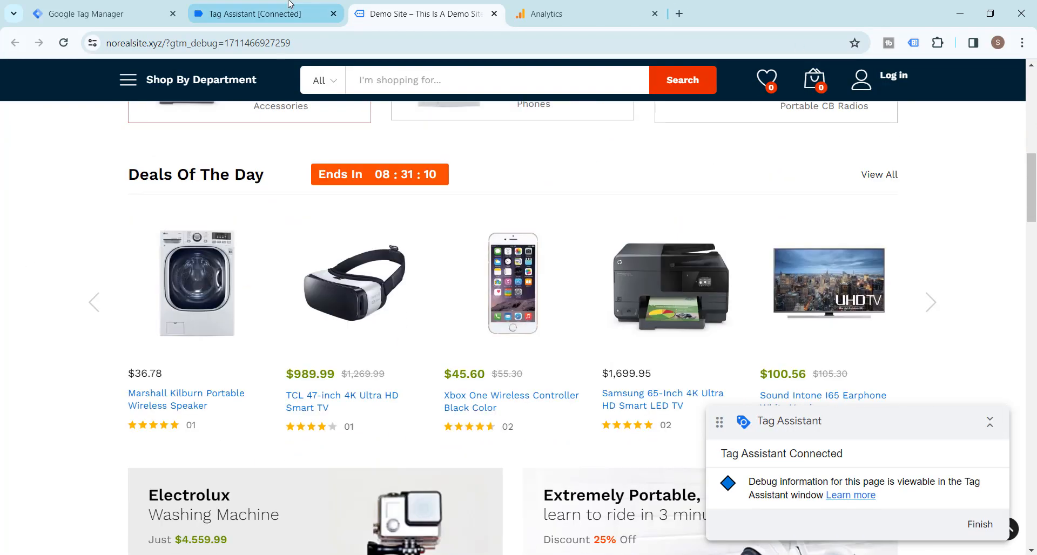
left_click(288, 3)
left_click(509, 323)
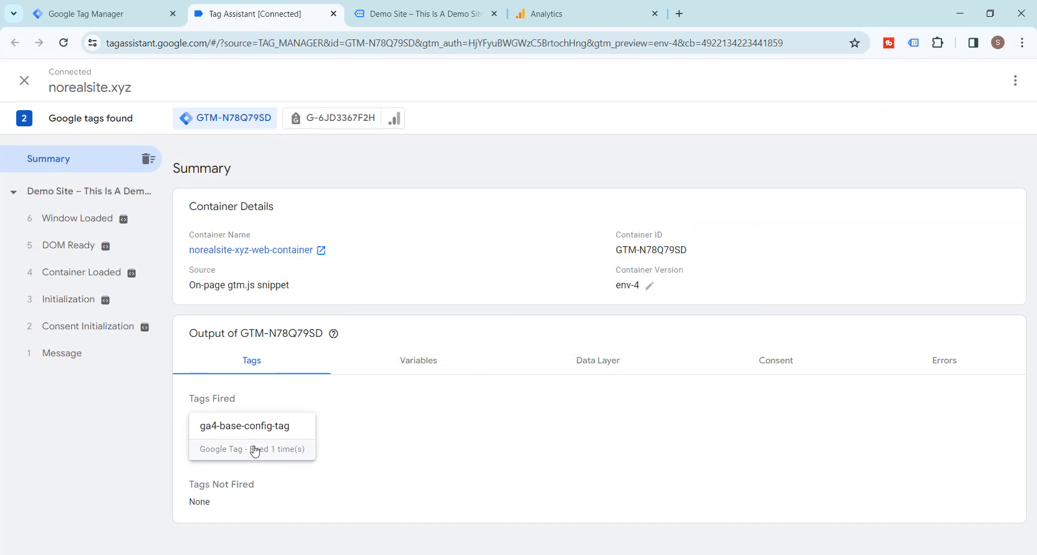
Visit the ASUS Chromebook Flip product page from the demo site's home page and review the recorded events in Tag Assistant
left_click(397, 12)
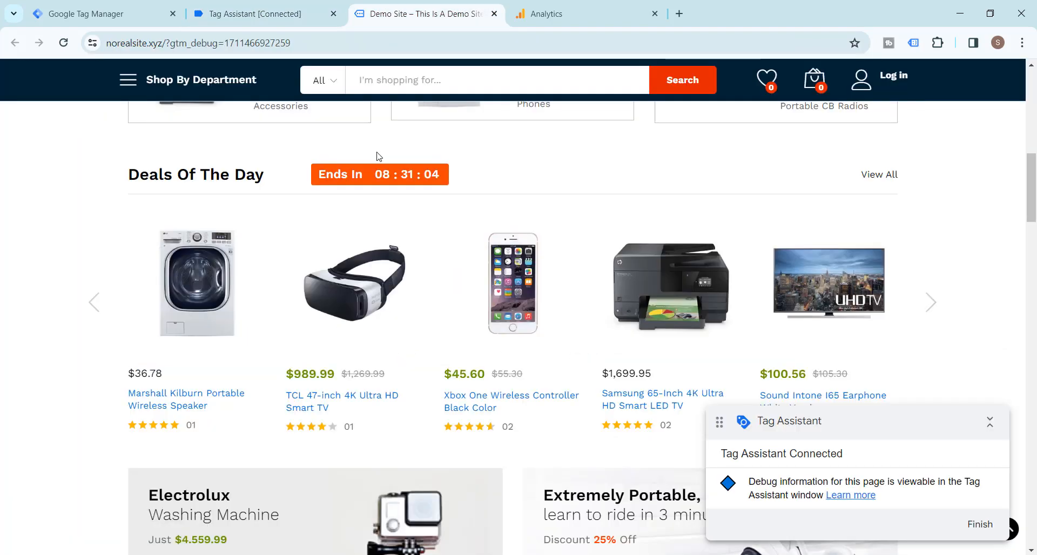
scroll(383, 255, "down", 8)
scroll(384, 255, "down", 6)
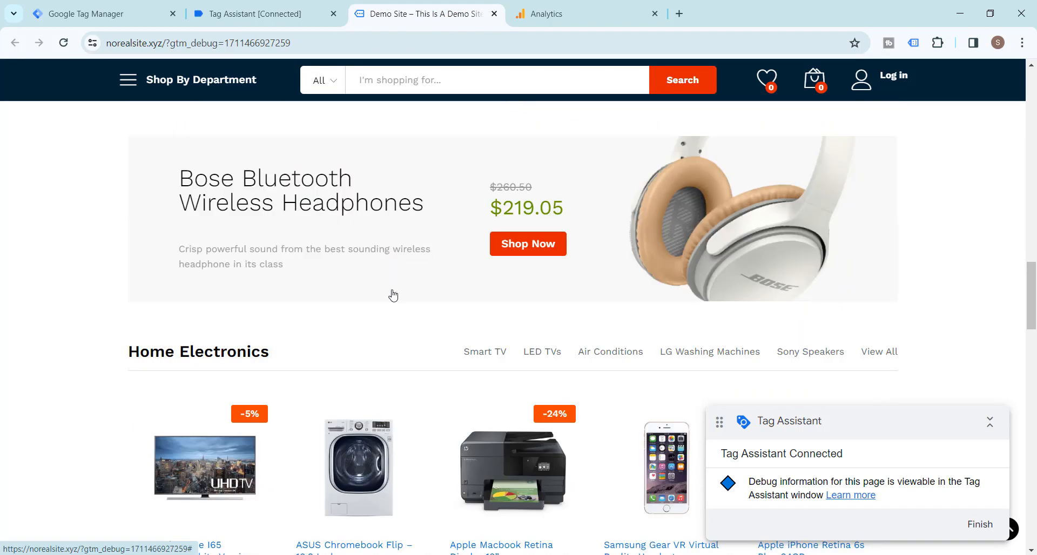
scroll(393, 295, "down", 3)
left_click(370, 350)
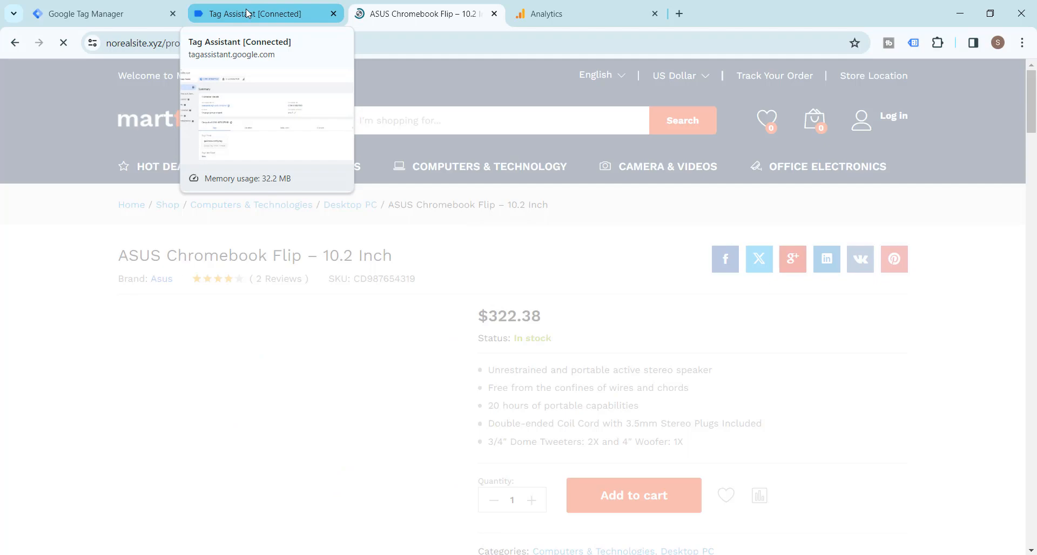
left_click(247, 12)
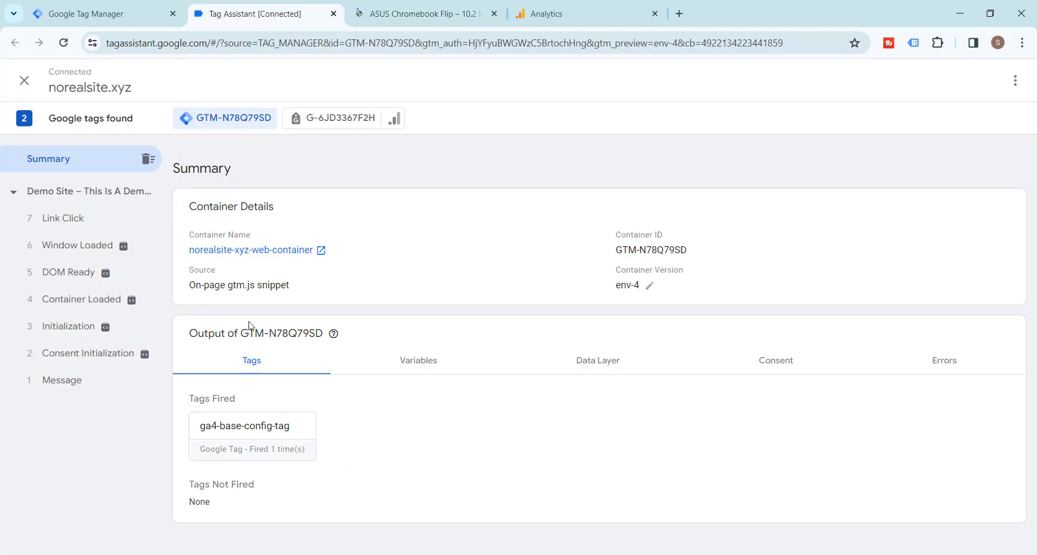
Switch to Google Analytics, leave the web stream details and open the Realtime report for norealsite-xyz-web-property
left_click(446, 5)
left_click(578, 5)
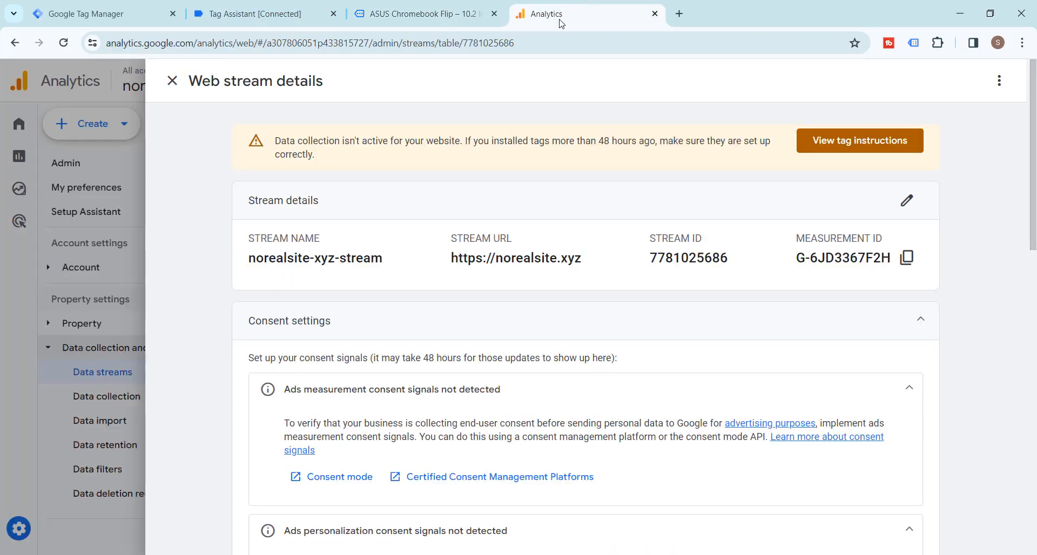
left_click(173, 81)
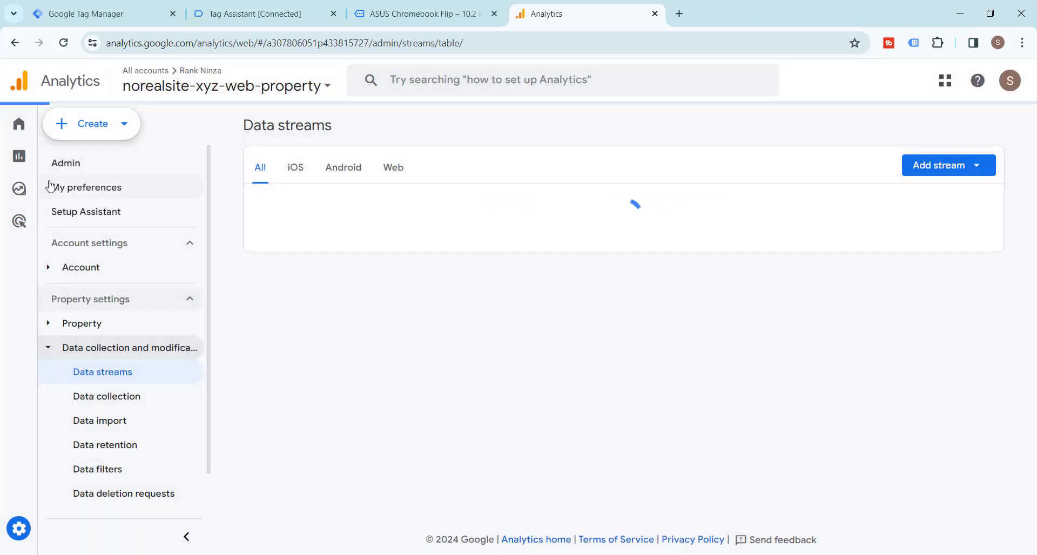
mouse_move(19, 140)
left_click(51, 160)
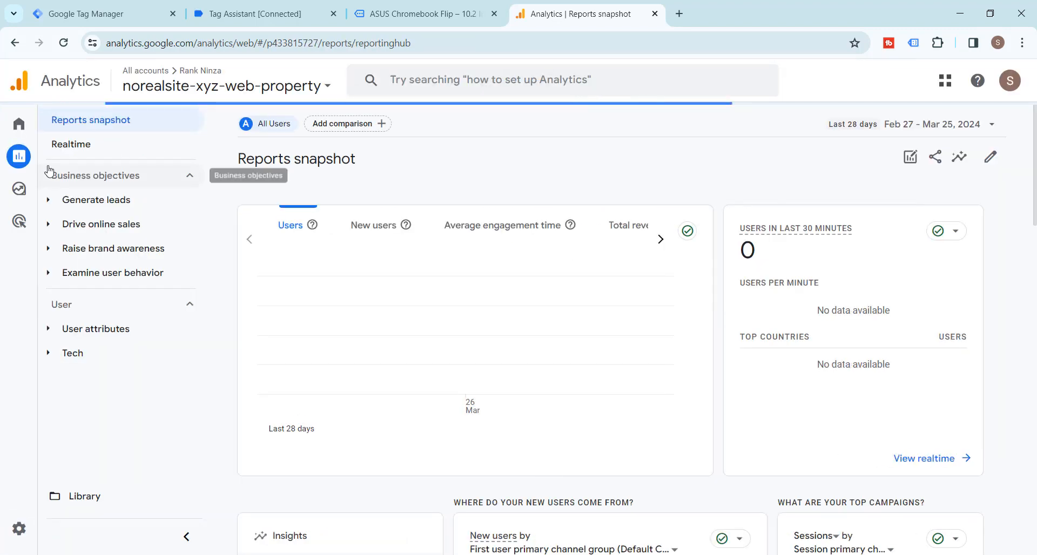
left_click(81, 151)
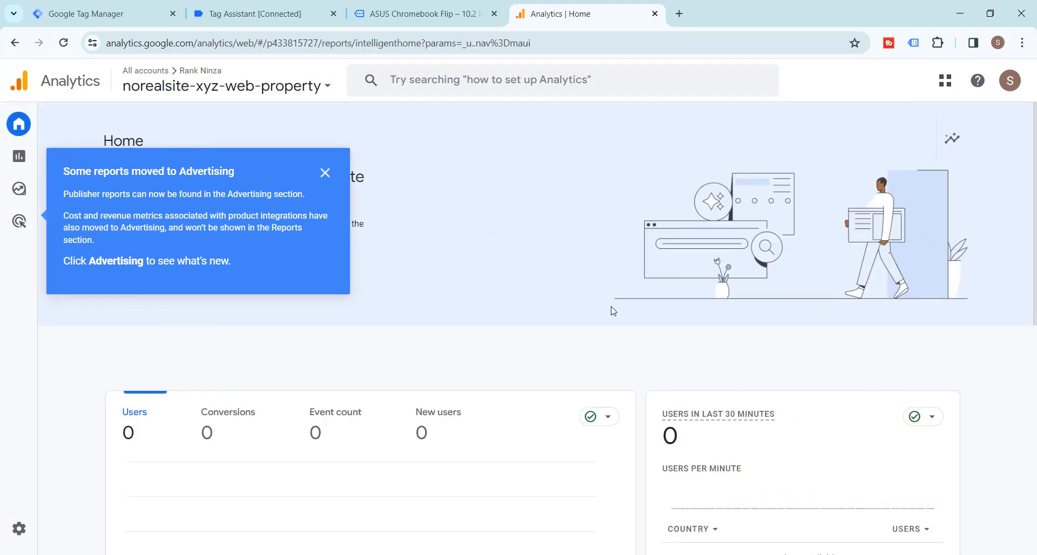
Dismiss the notice about moved Advertising reports and examine the Analytics home page's user, event and last-30-minutes cards
left_click(325, 173)
scroll(621, 329, "down", 1)
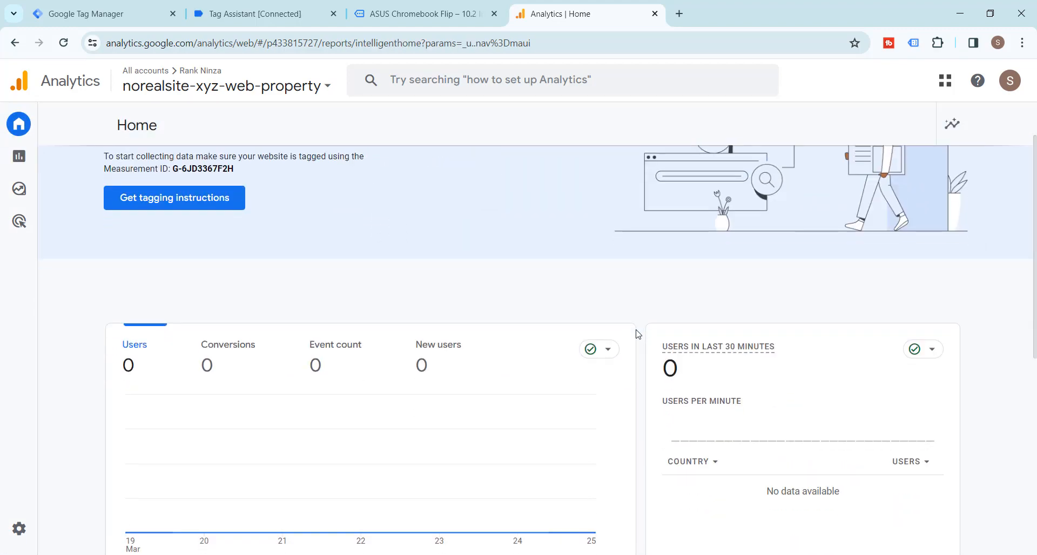
scroll(609, 337, "down", 2)
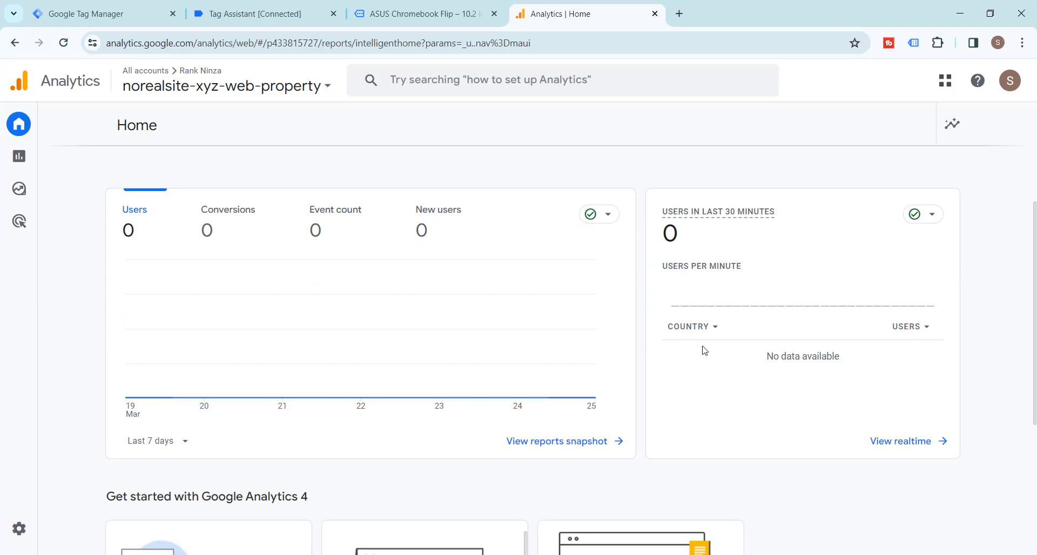
scroll(634, 331, "up", 3)
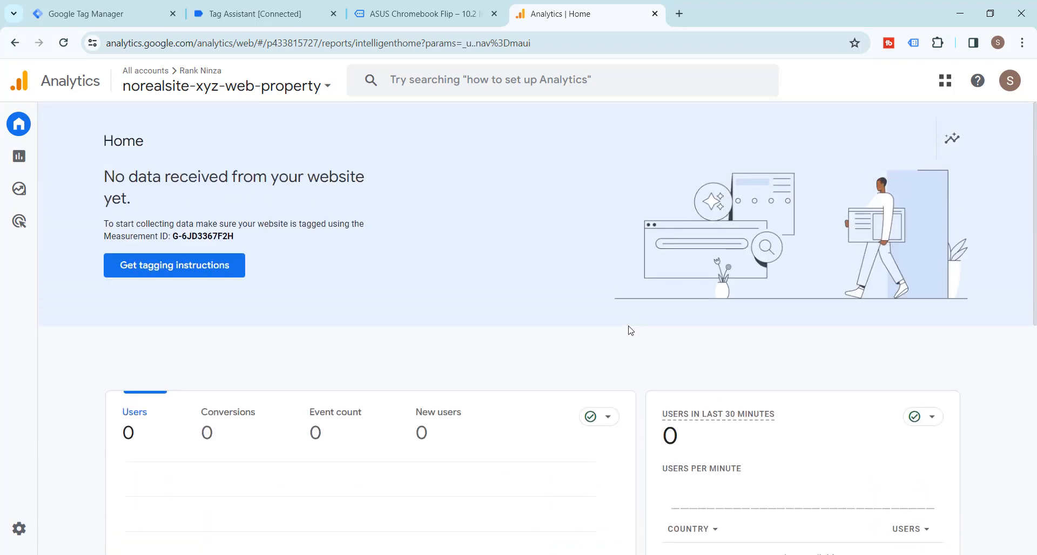
scroll(631, 330, "down", 2)
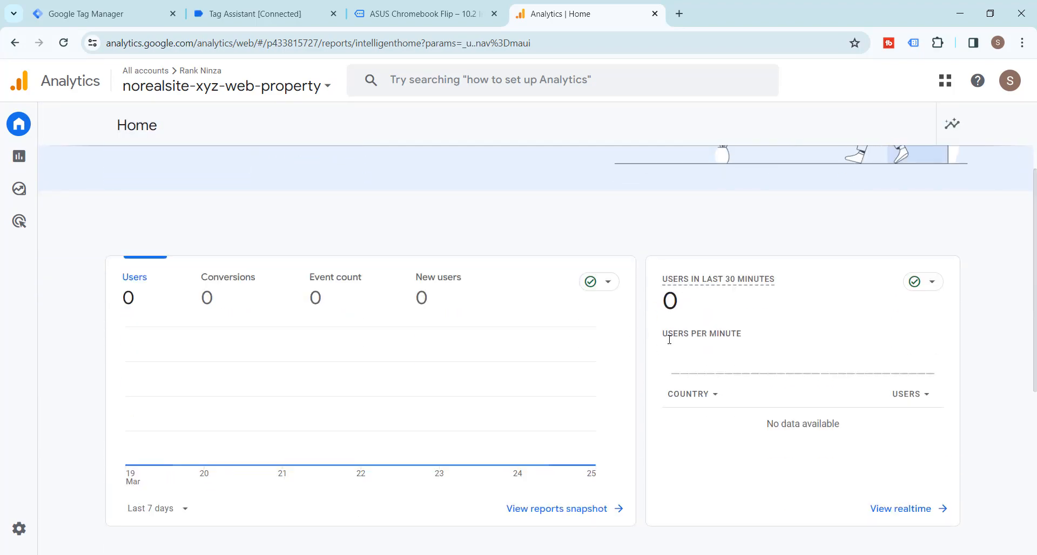
scroll(669, 339, "down", 5)
scroll(863, 400, "up", 5)
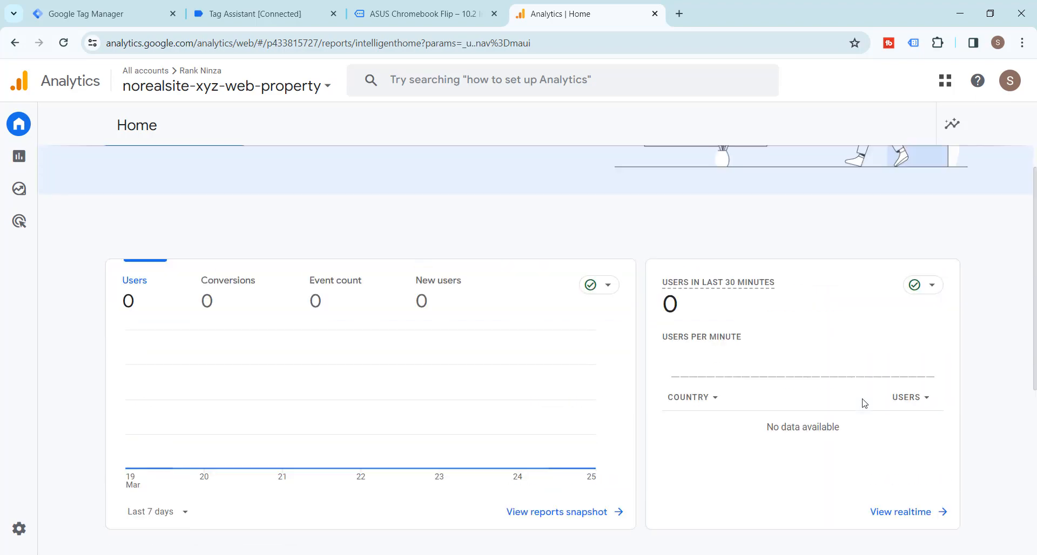
scroll(864, 403, "up", 2)
scroll(618, 348, "down", 6)
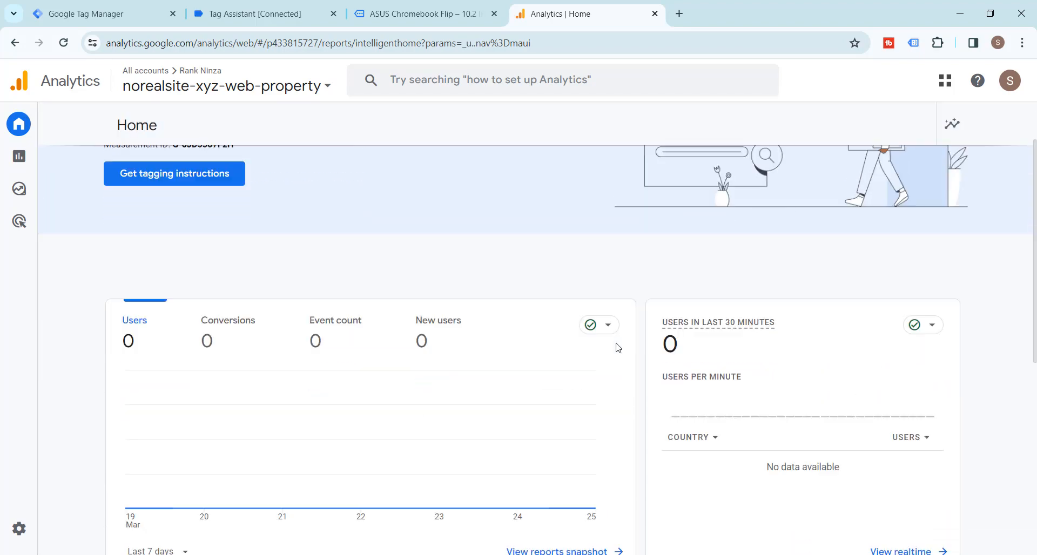
scroll(619, 344, "up", 6)
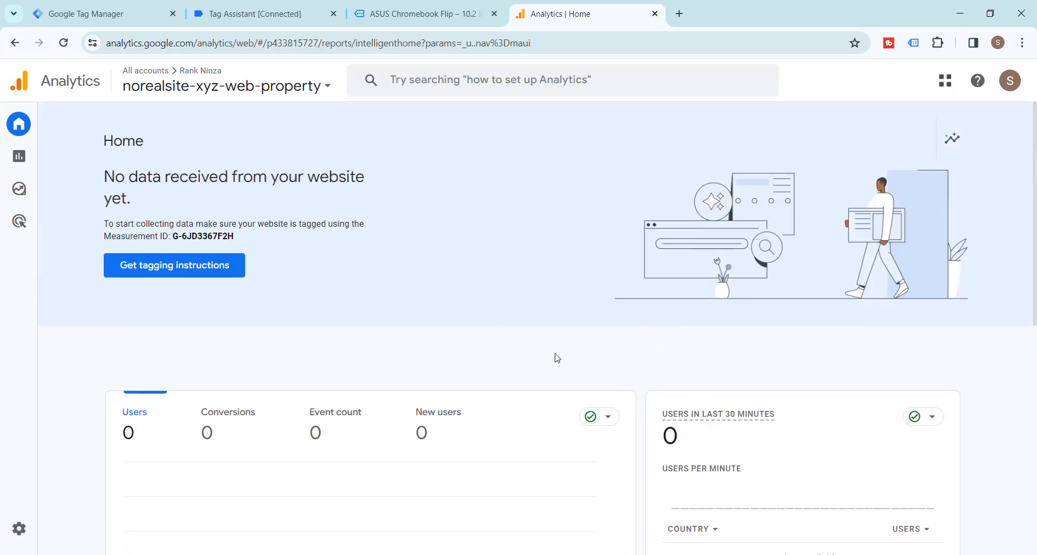
scroll(557, 358, "down", 3)
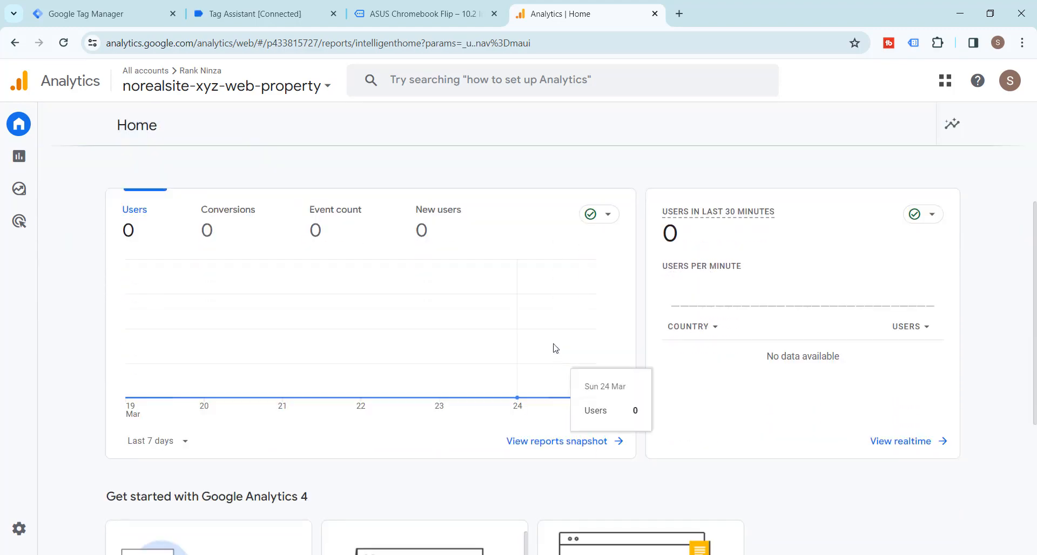
Browse the demo site through Home Electronics > PC & Desktops to the Xbox One Wireless Controller Black Color product page as test traffic
left_click(416, 14)
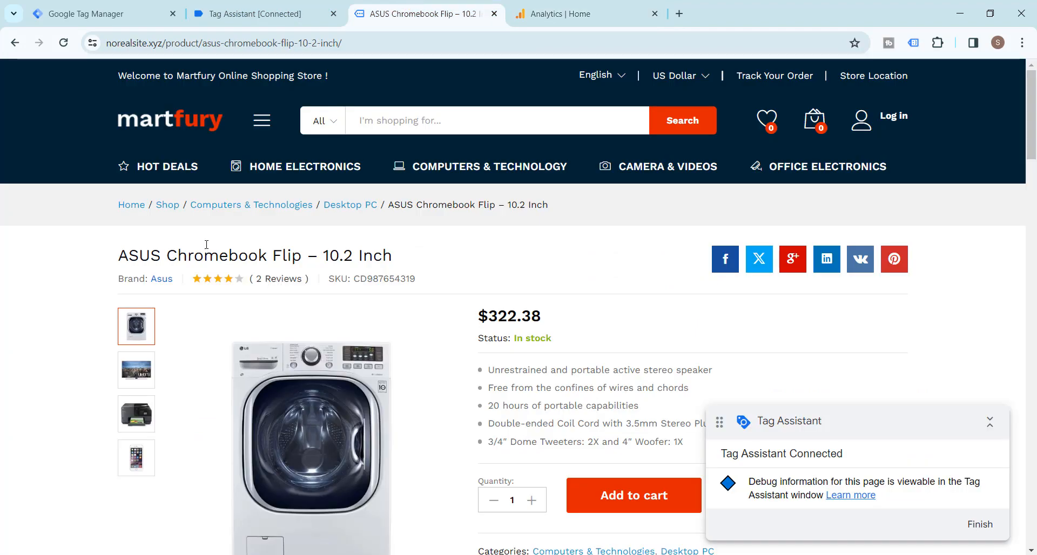
mouse_move(296, 177)
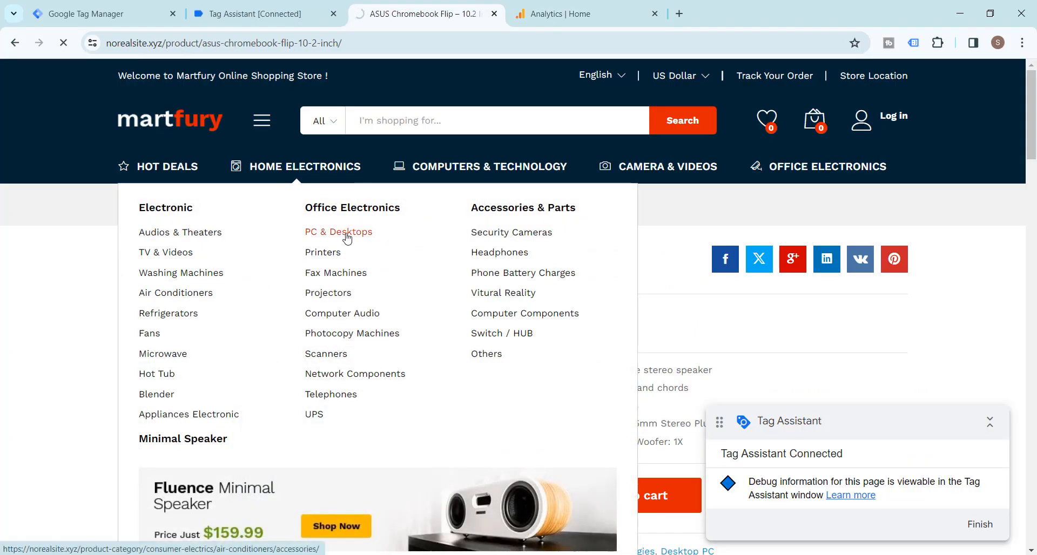
left_click(347, 238)
left_click(542, 14)
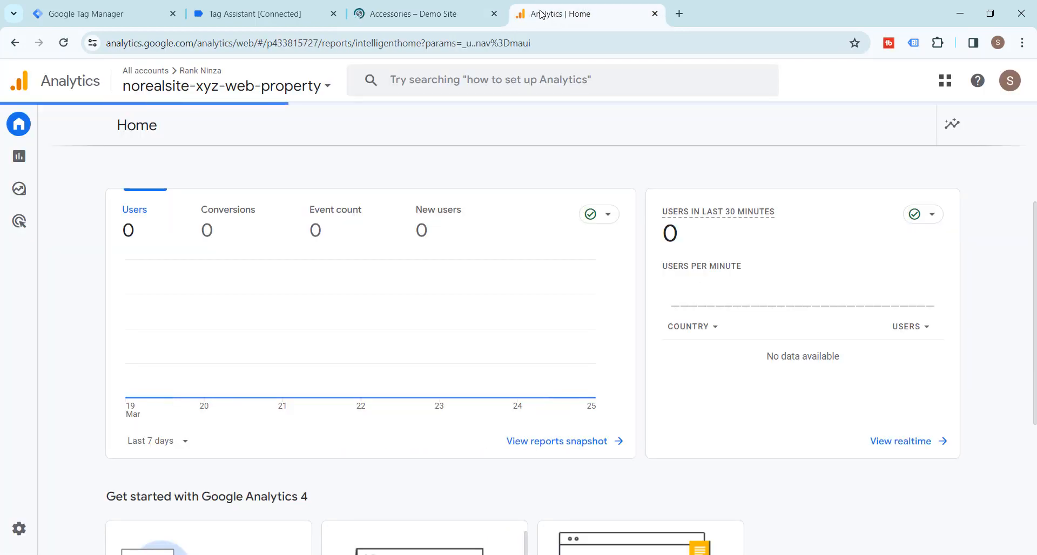
left_click(398, 8)
scroll(589, 308, "down", 5)
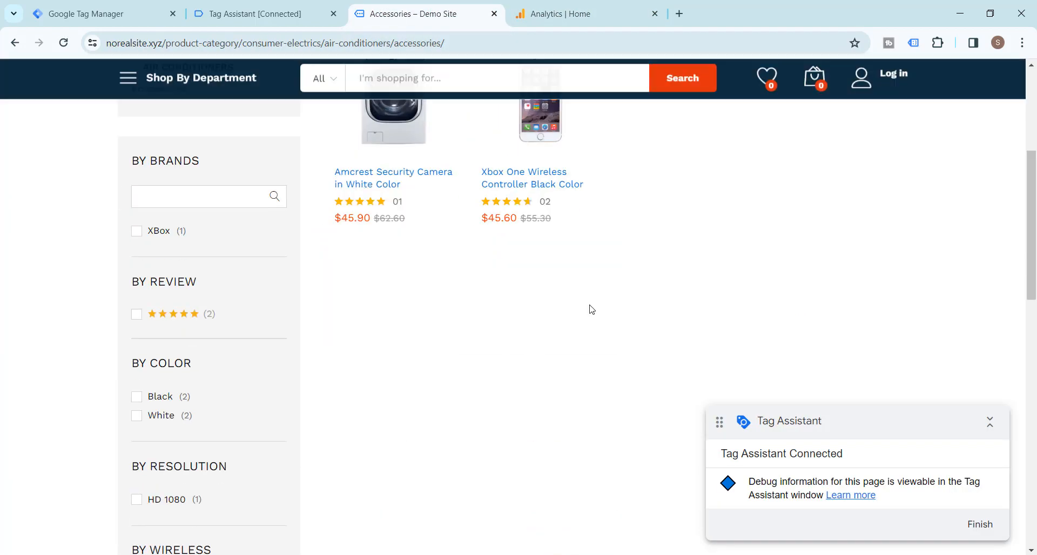
left_click(564, 185)
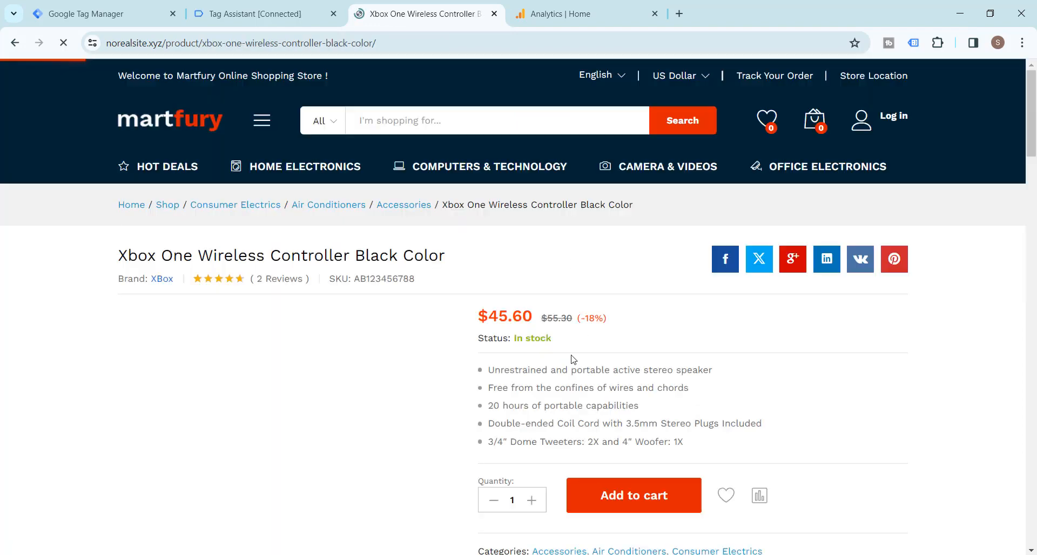
scroll(553, 358, "down", 4)
Recheck the user and event figures on the Google Analytics home page for the new test visits
left_click(583, 4)
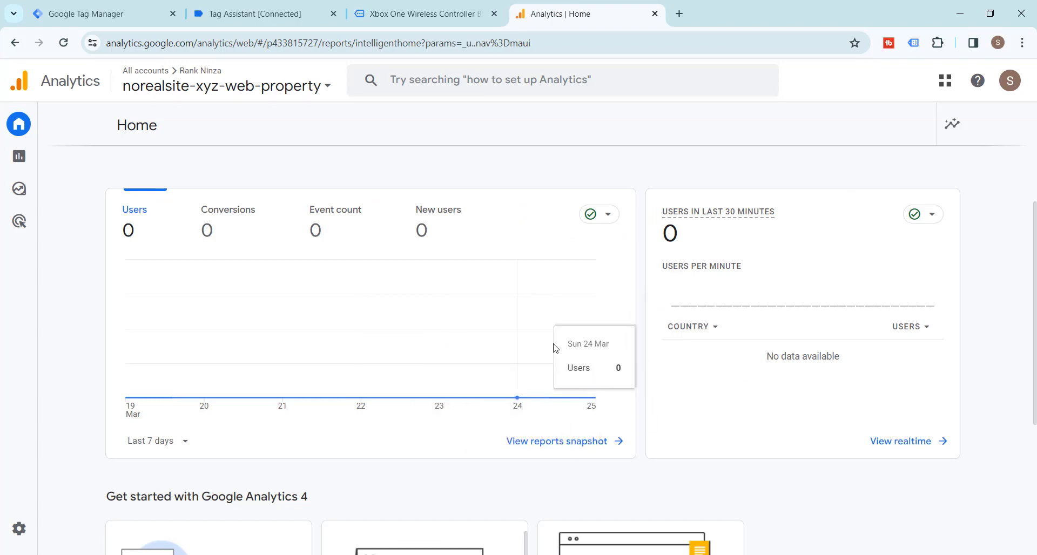
scroll(246, 309, "down", 5)
scroll(246, 309, "up", 8)
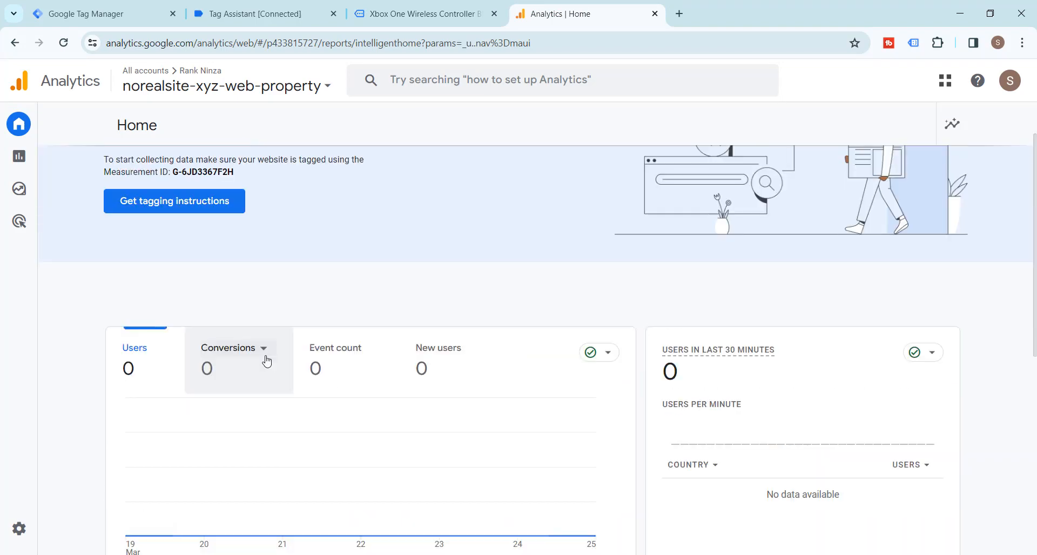
scroll(289, 360, "down", 4)
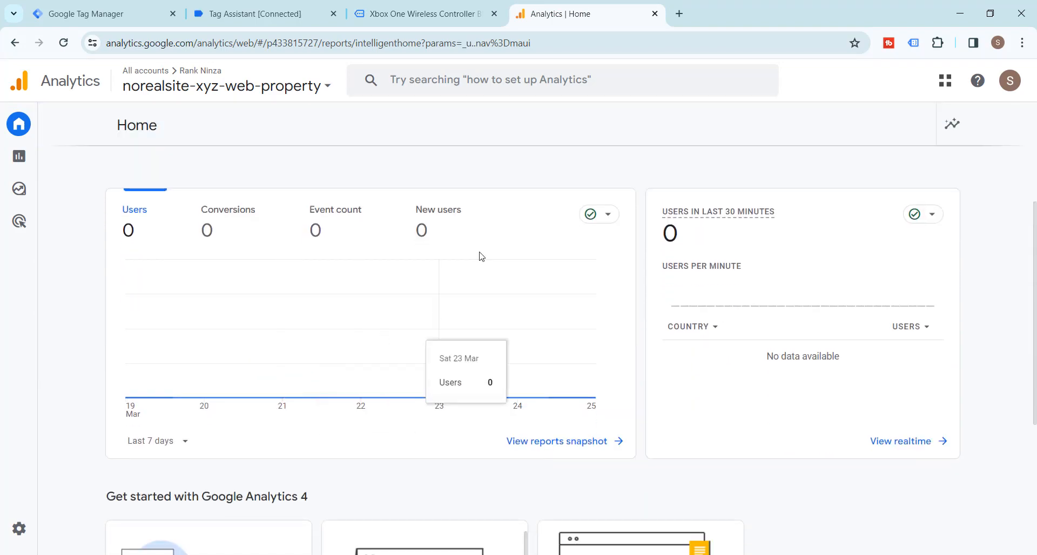
Load the norealsite.xyz home page as another test visit and recheck the last-30-minutes users card in Google Analytics
left_click(395, 11)
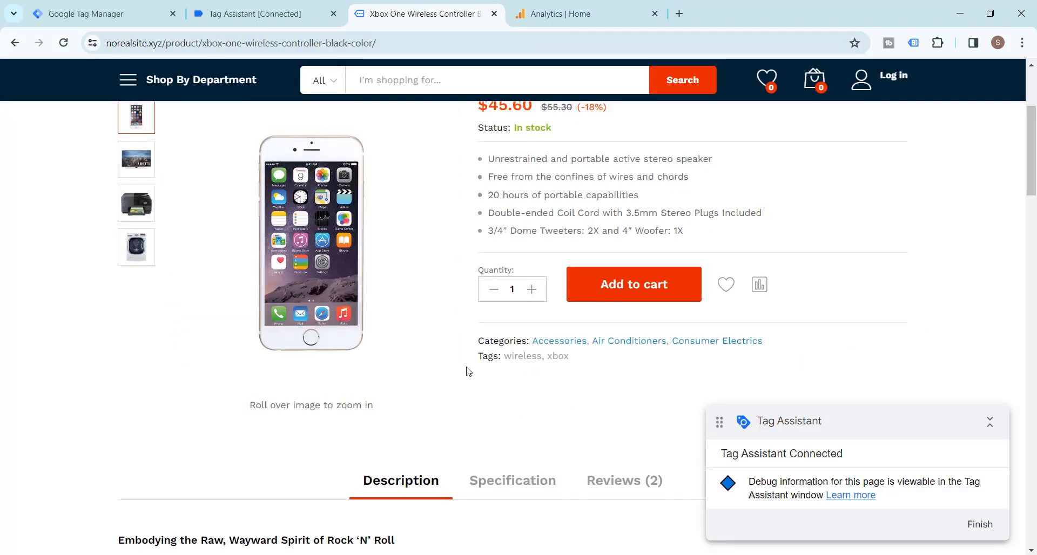
scroll(214, 161, "up", 4)
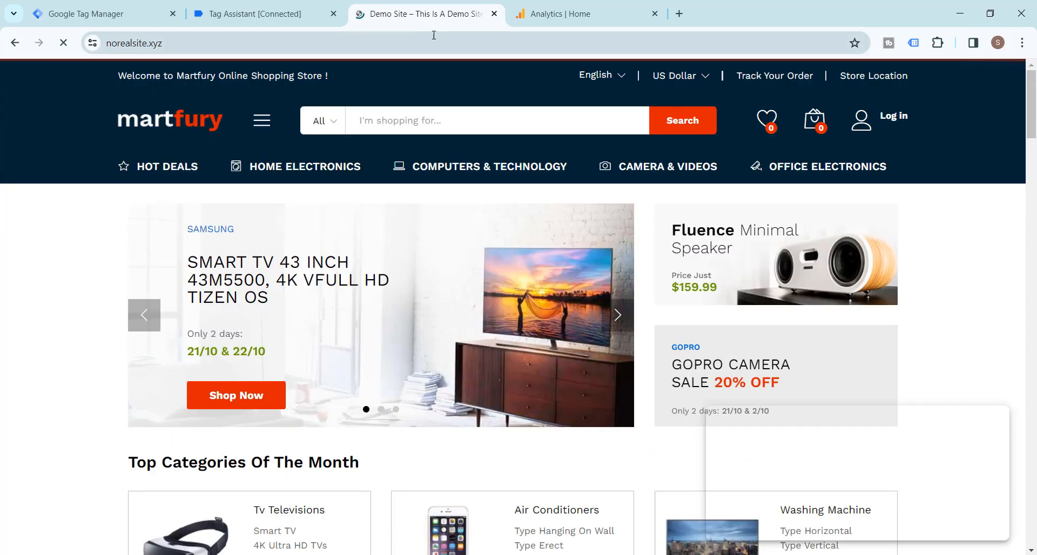
left_click(597, 10)
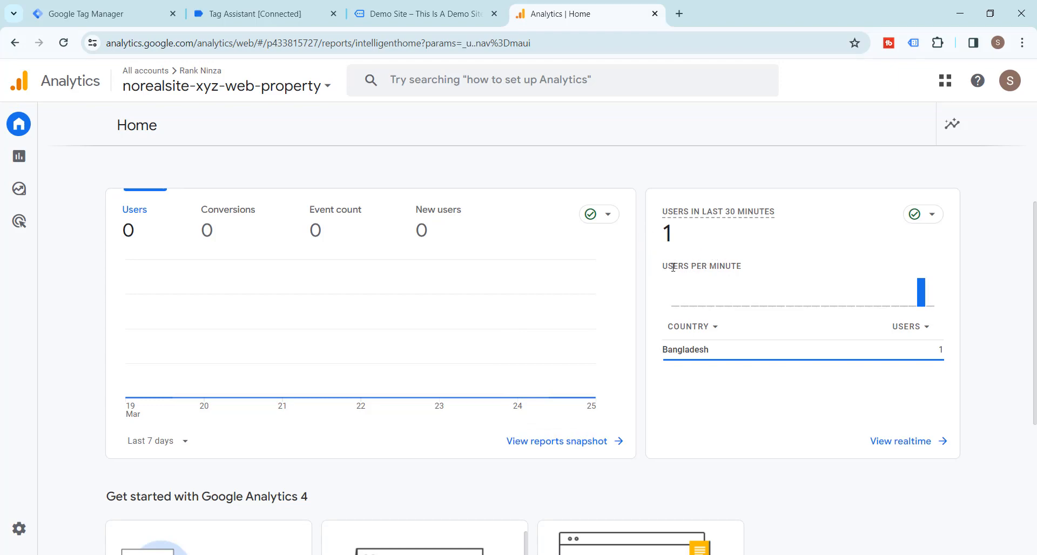
Return to the demo site and look through its home page from the top categories to the footer and back
left_click(418, 15)
scroll(247, 319, "down", 15)
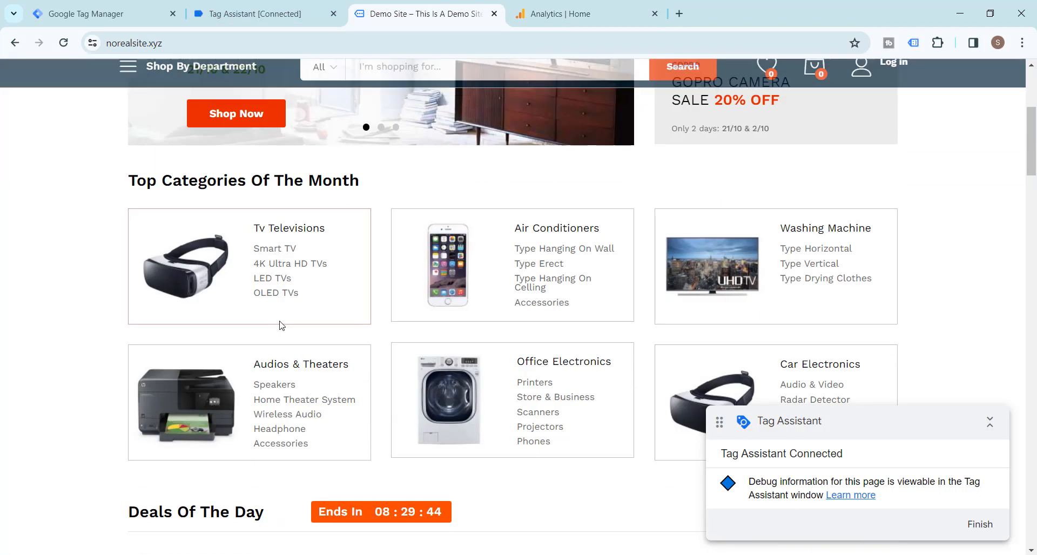
scroll(282, 330, "down", 20)
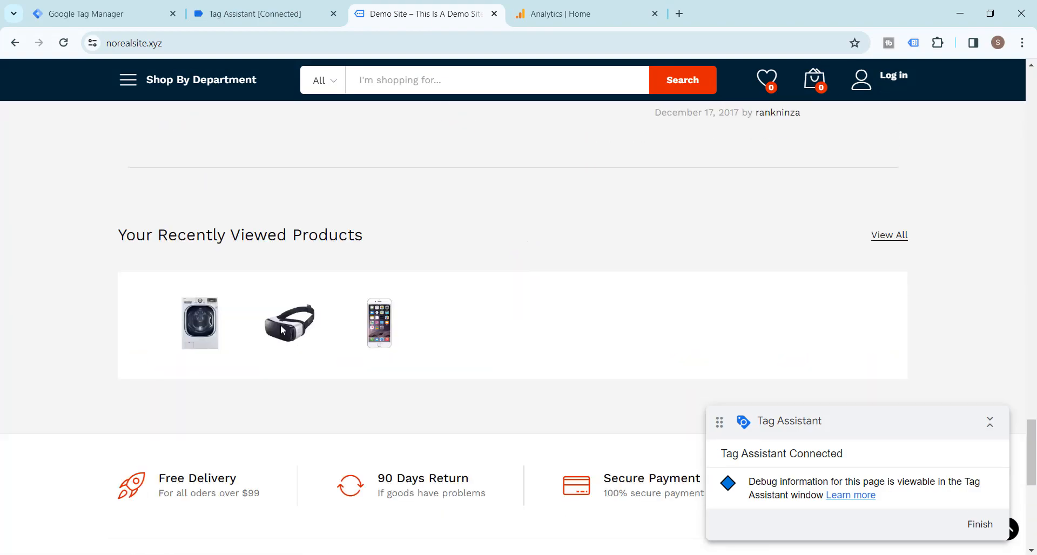
scroll(281, 329, "down", 5)
scroll(285, 349, "up", 15)
scroll(288, 350, "up", 20)
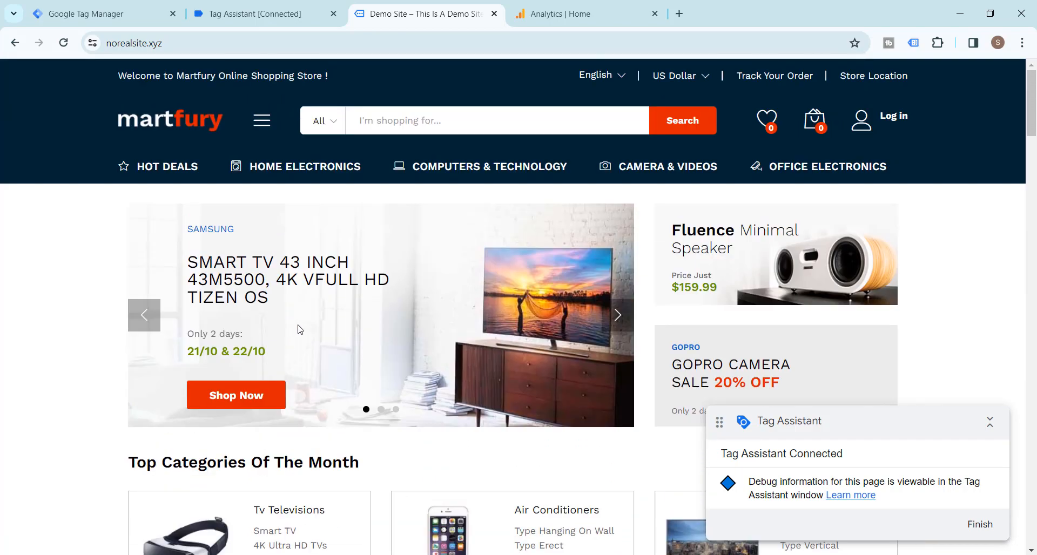
Review the fired tags in the Tag Assistant summary and the live version on the Tag Manager workspace overview
left_click(264, 19)
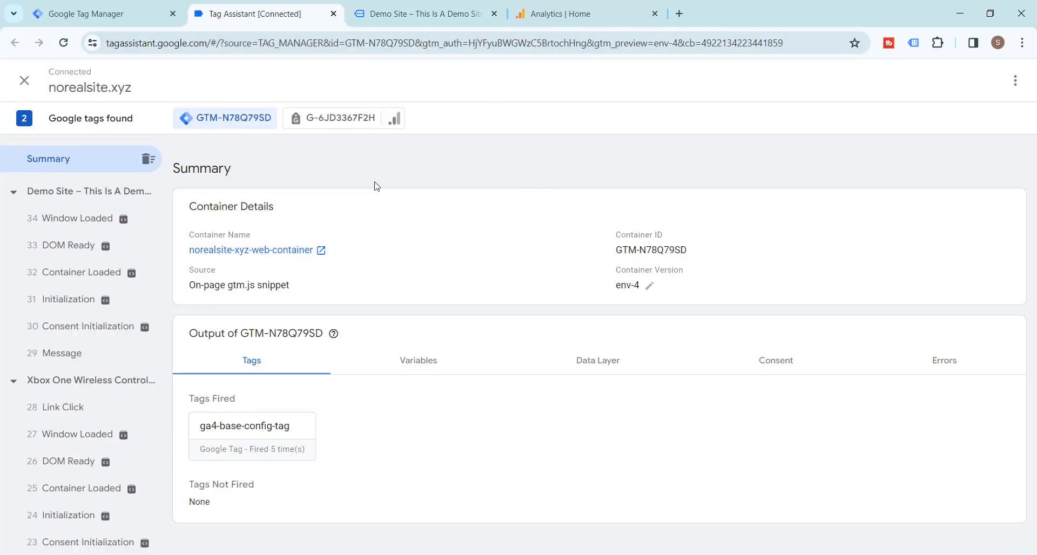
left_click(85, 16)
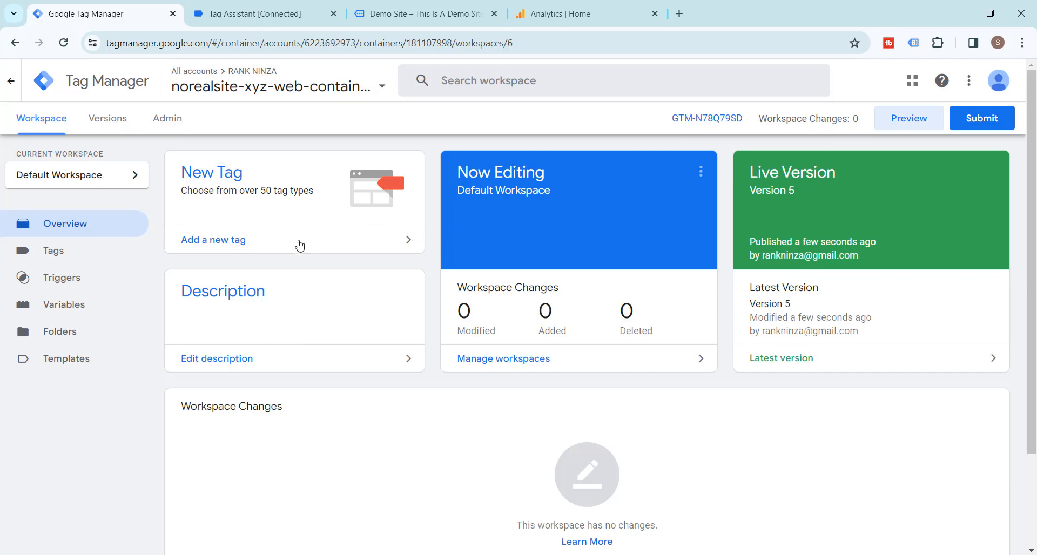
left_click(242, 16)
Switch back to the demo site and view the home page's Best Seller In The Last Month section
left_click(404, 15)
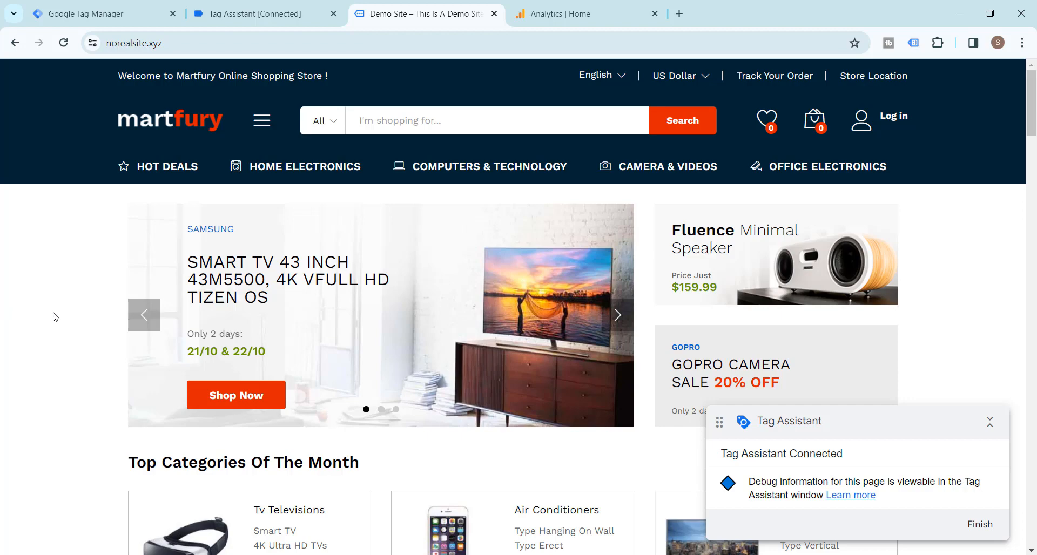
scroll(76, 318, "down", 15)
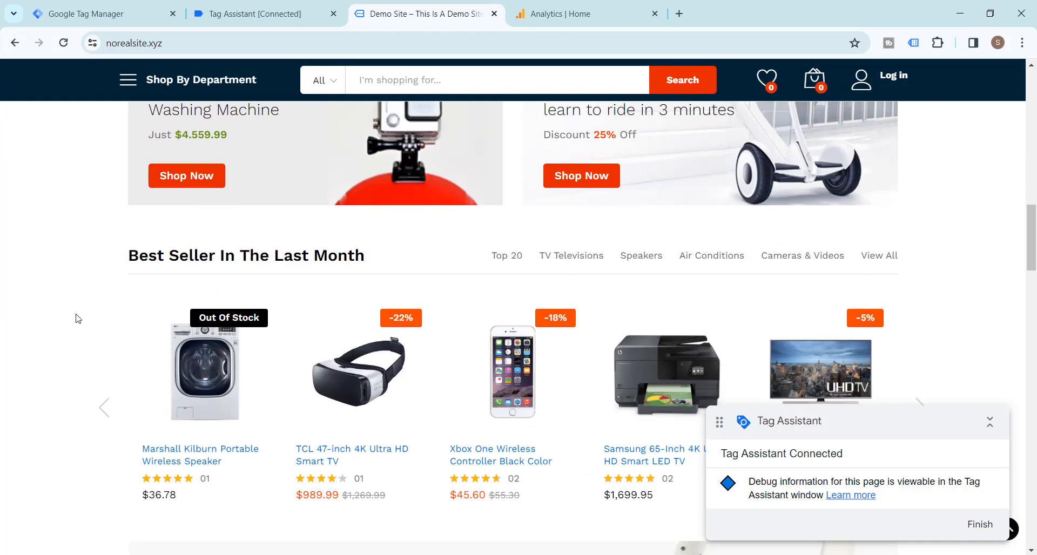
scroll(76, 319, "down", 5)
Open rankninza.com in a new browser tab and view the contact details and message form on its Contact page
left_click(679, 14)
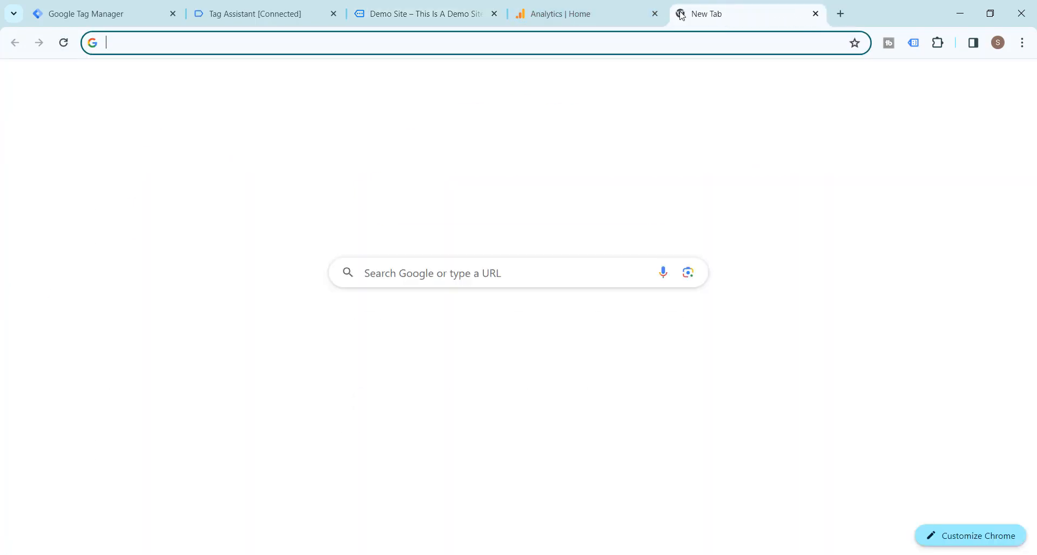
type("rankninza.com")
key("Return")
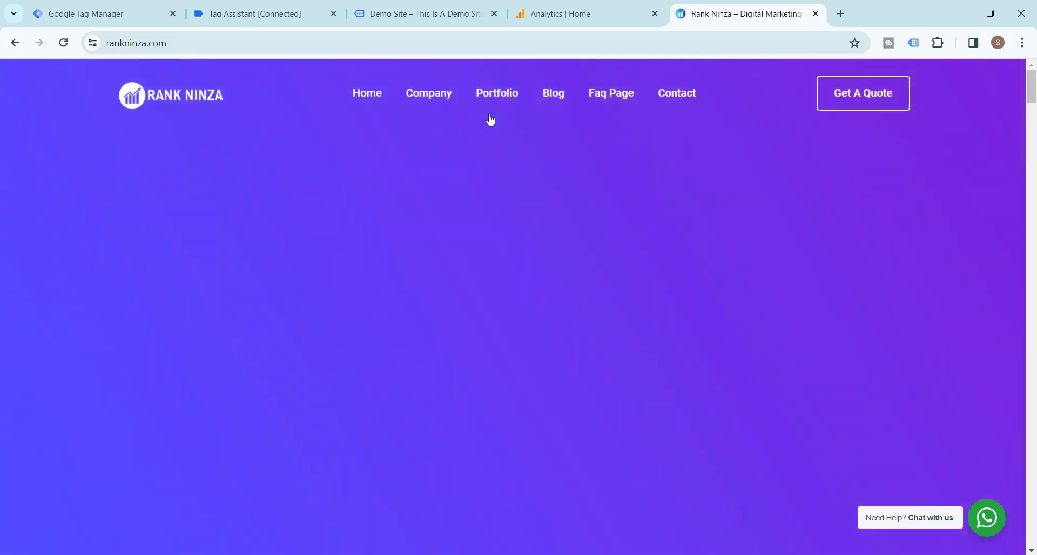
left_click(678, 95)
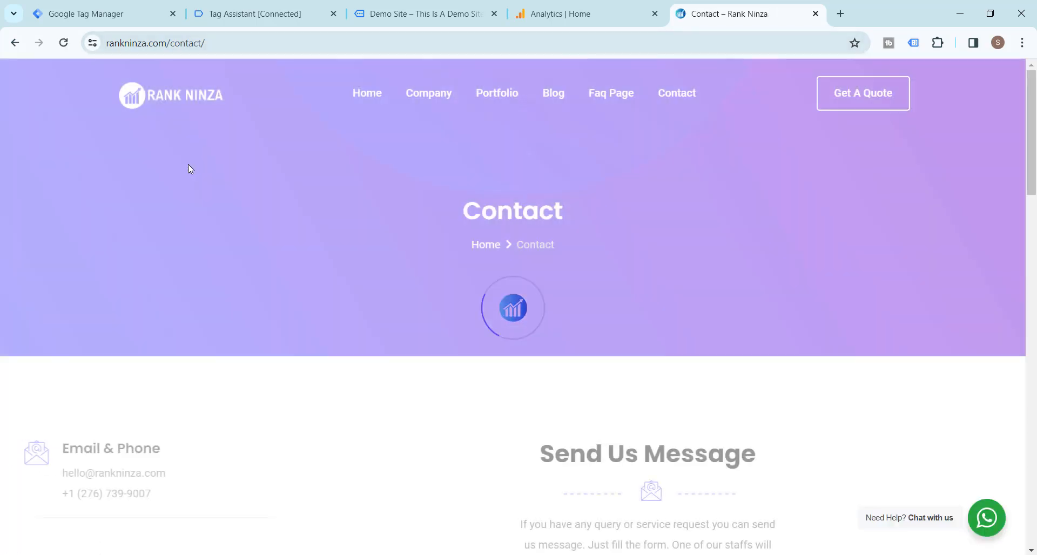
scroll(188, 165, "down", 3)
scroll(186, 169, "down", 2)
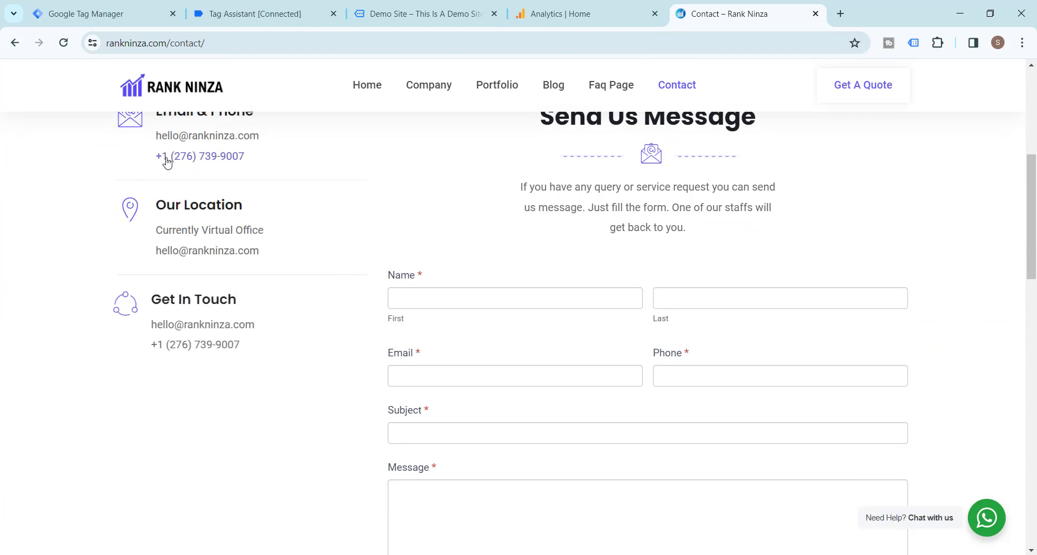
scroll(365, 238, "up", 3)
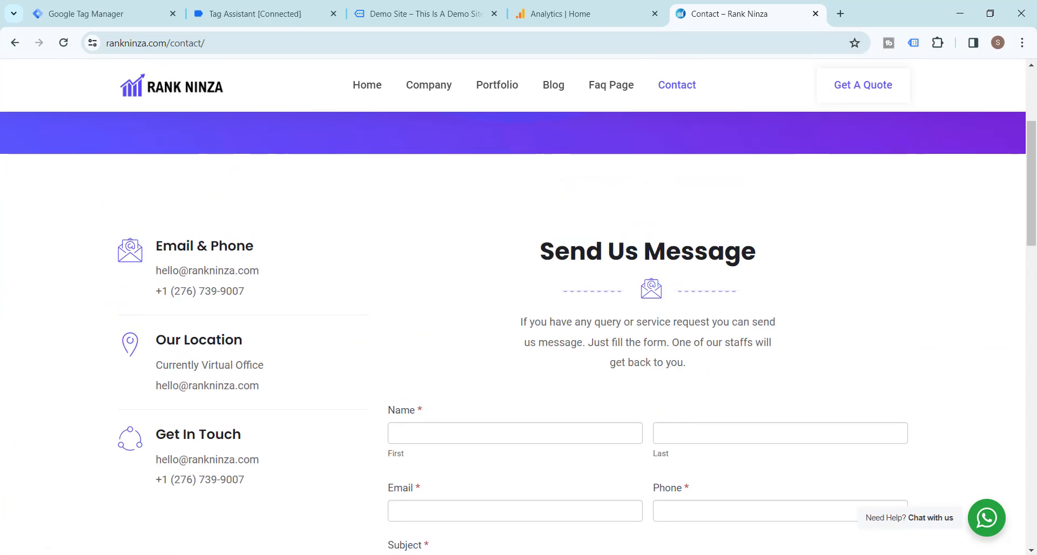